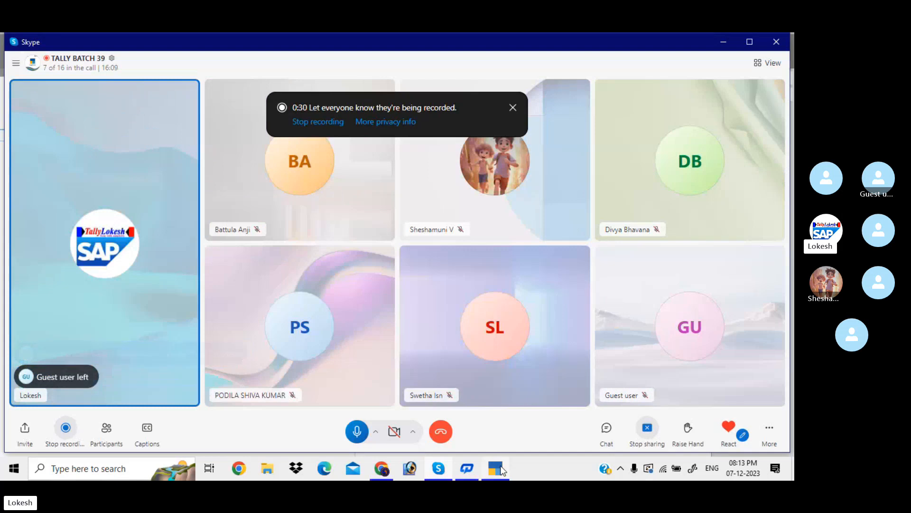
- Switch to TallyPrime and start creating a new company with the company and mailing name VARUN AGENCIES
left_click(495, 468)
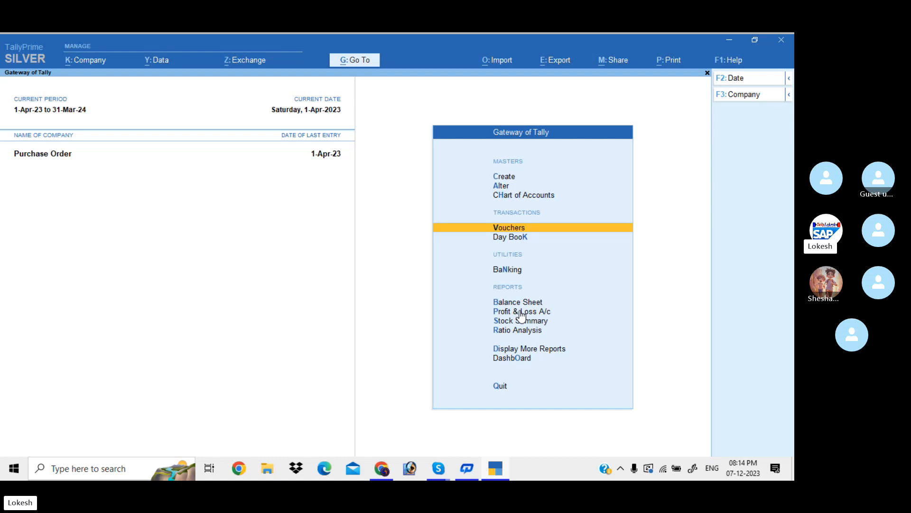
left_click(106, 63)
key("Up")
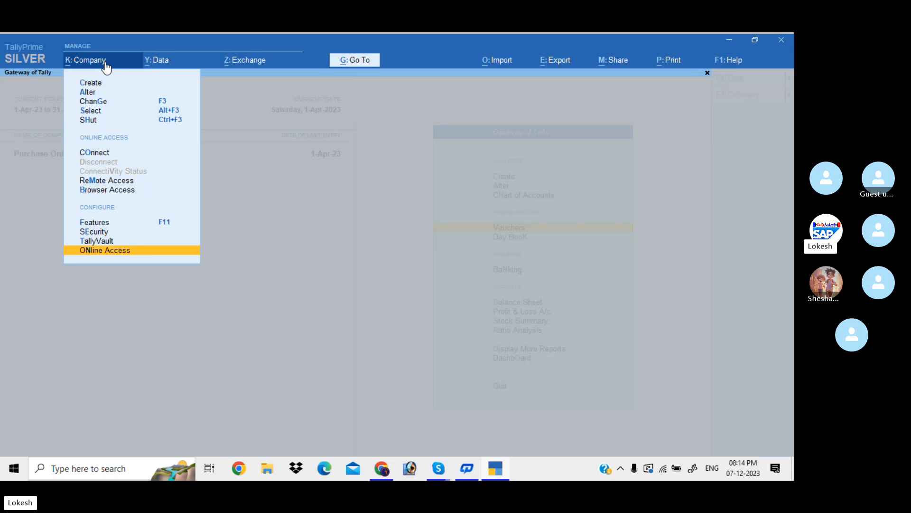
key("Down")
key("Return")
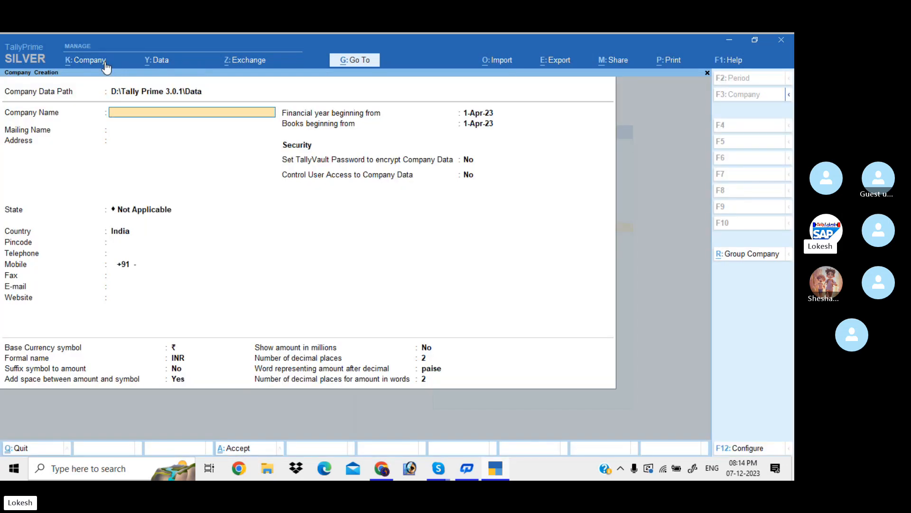
type("VAR")
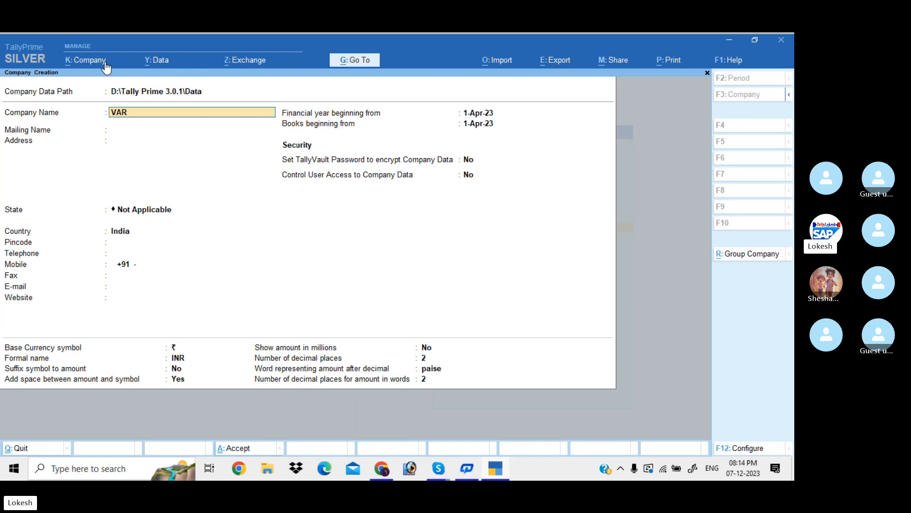
type("UN AGENCIES")
key("Return")
key("Return")
key("Return")
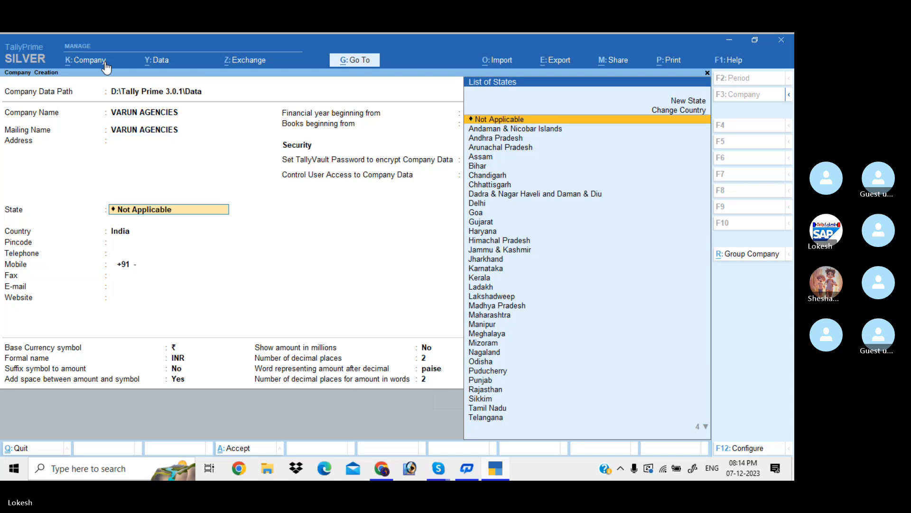
- Set the company's state to Andhra Pradesh and save the new company
key("Down")
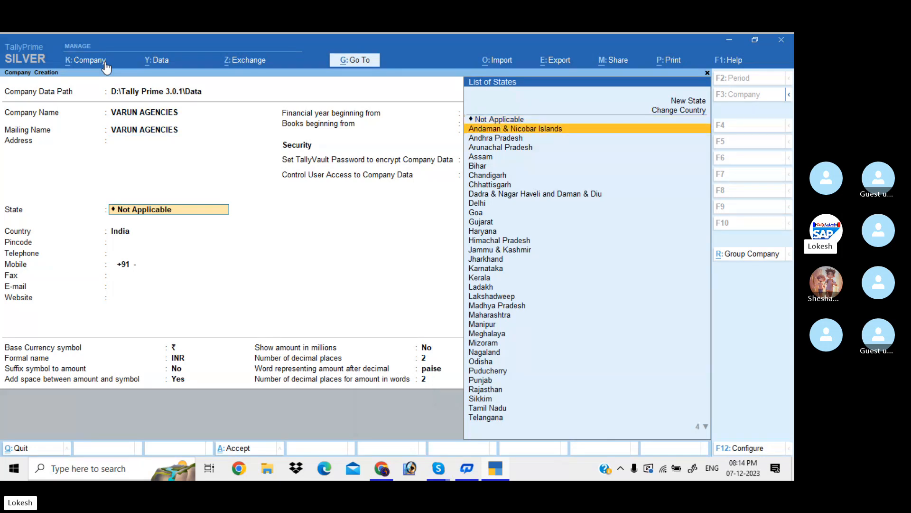
key("Down")
key("Return")
key("ctrl+a")
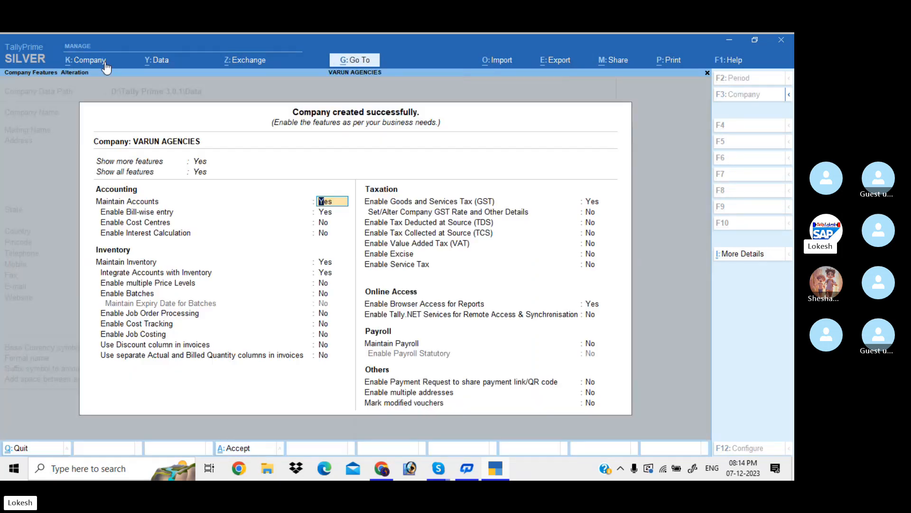
- Disable bill-wise entry in the company features, keeping accounts and inventory maintenance enabled
key("Return")
key("n")
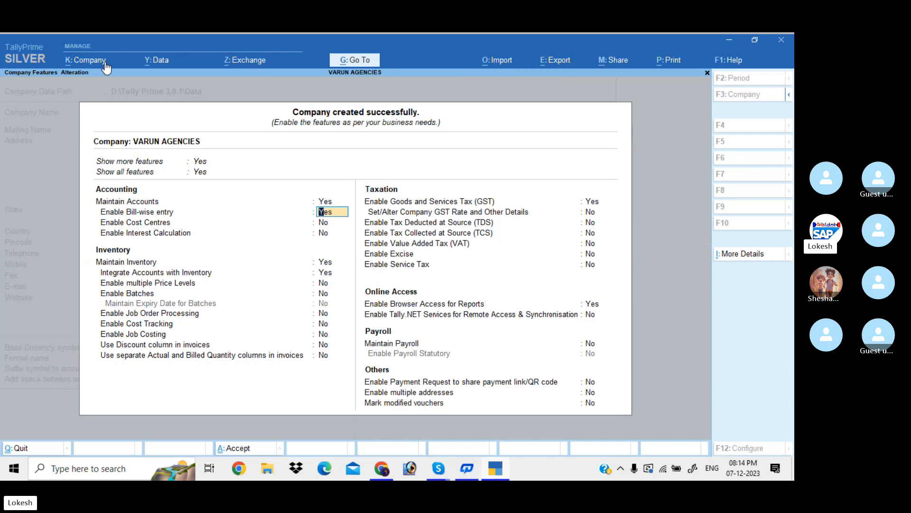
key("Return")
key("Return")
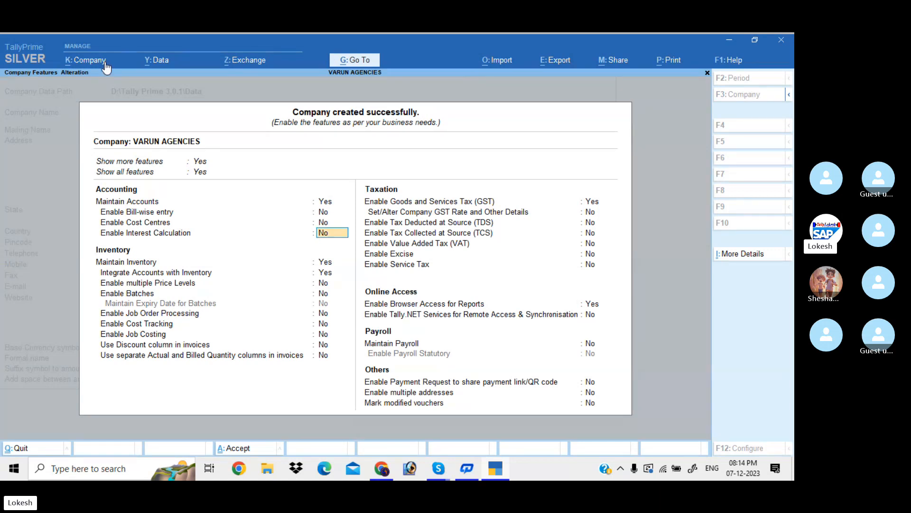
key("Return")
key("Return")
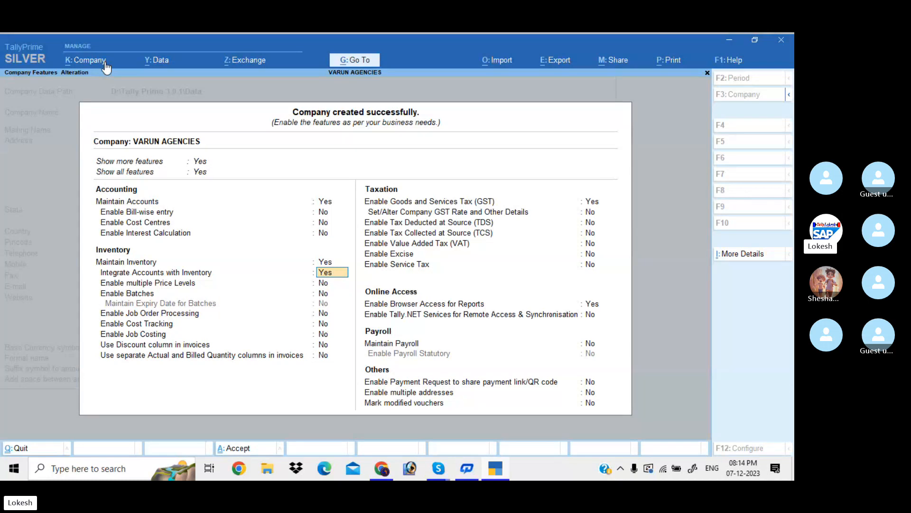
- Enable multiple price levels in the company's inventory features, keeping the remaining inventory options at No
key("Return")
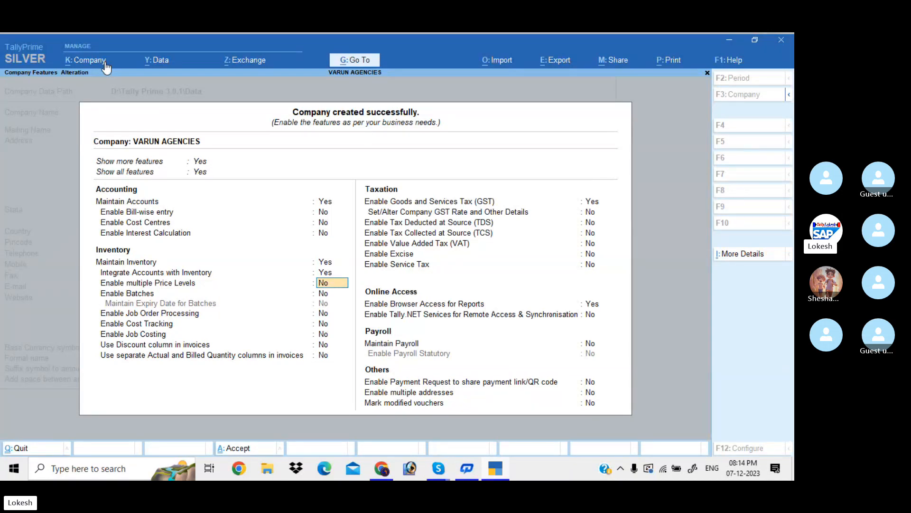
type("Y")
key("Return")
key("Return")
key("Return")
key("Return")
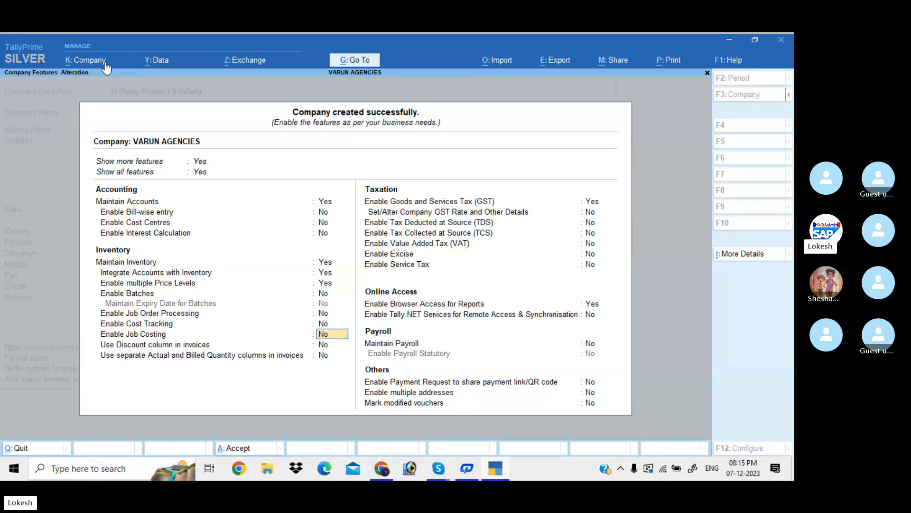
key("Return")
key("Return")
key("Return")
- Register the company for GST in Andhra Pradesh as Regular with state code 37 as the GSTIN, and save the company features
key("Return")
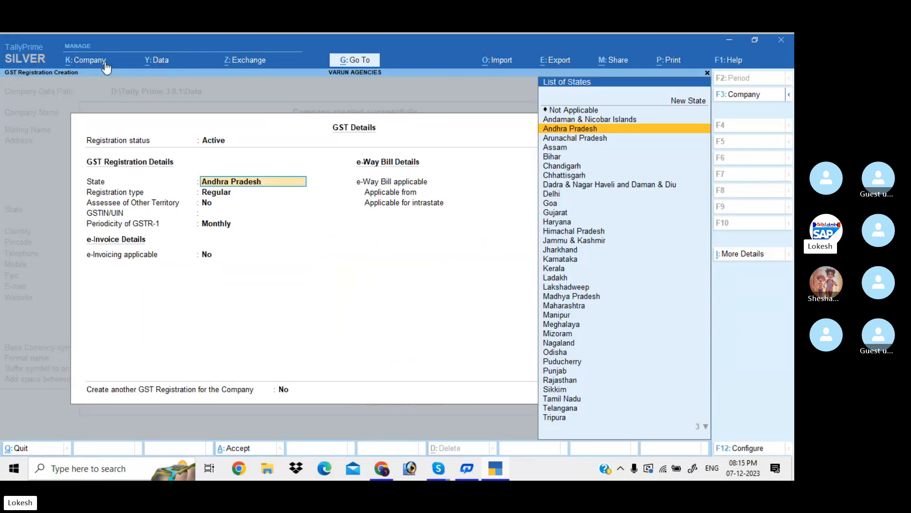
key("Return")
key("Return")
key("Return")
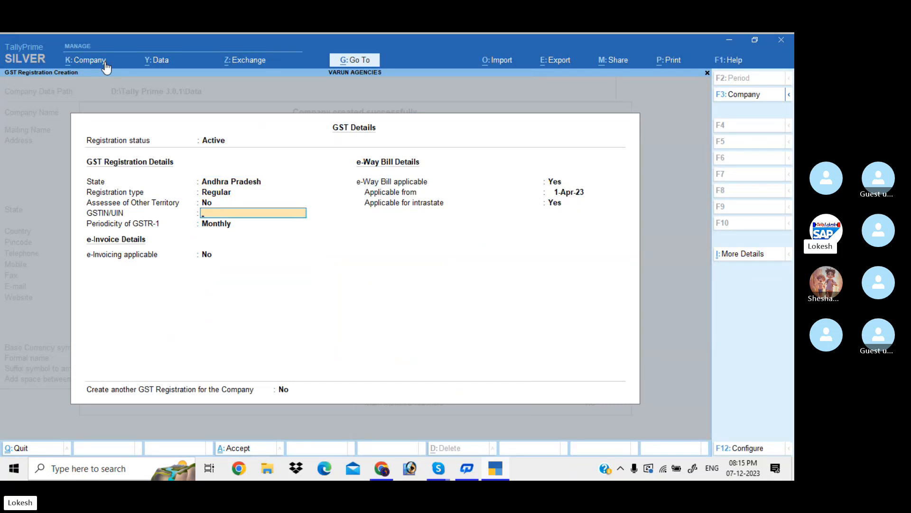
type("37")
key("Return")
key("Return")
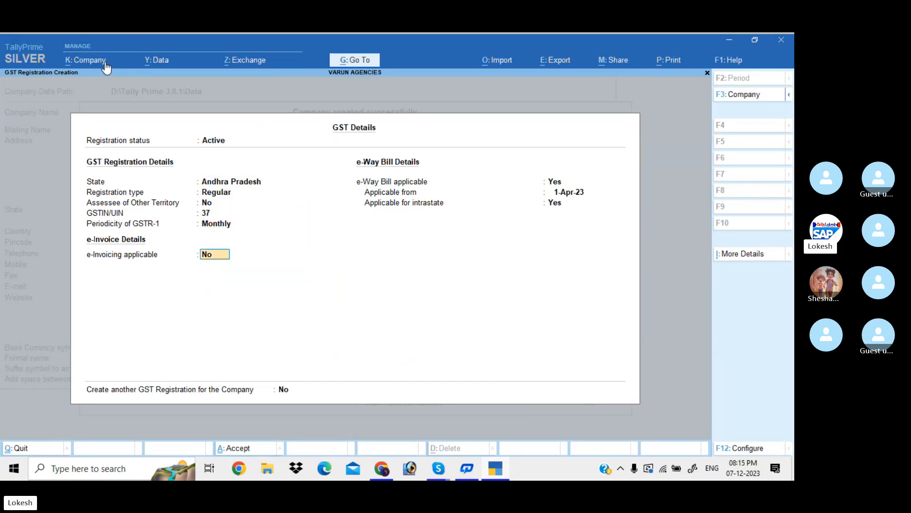
key("Return")
key("ctrl")
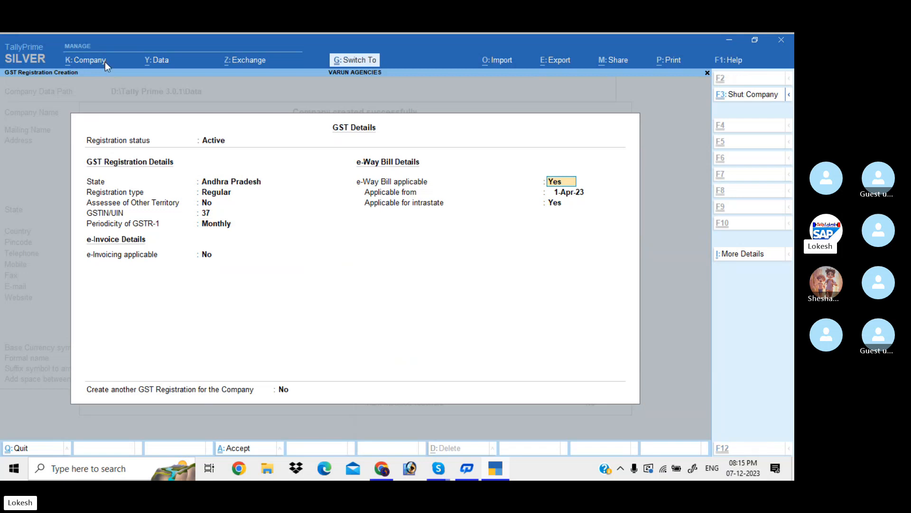
key("ctrl+a")
key("ctrl+a")
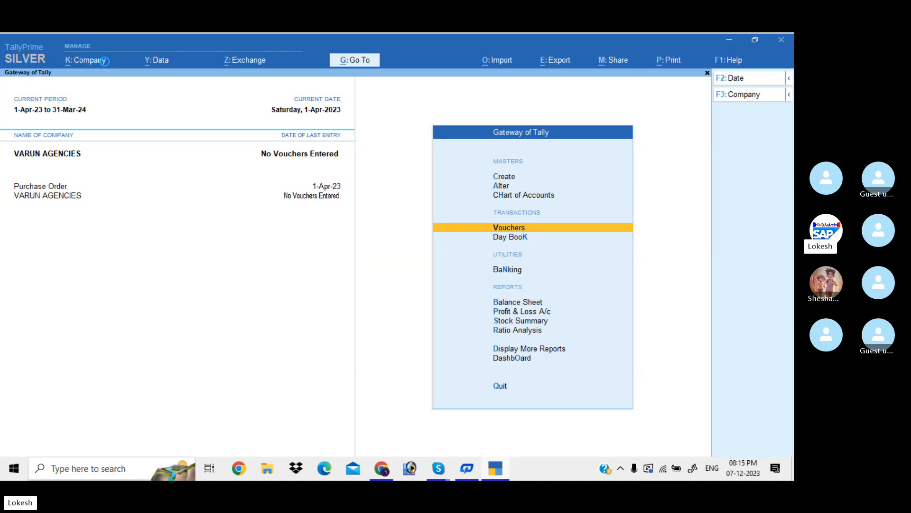
- Start a receipt voucher and create a ledger named Capital under Capital Account as its credit account
key("v")
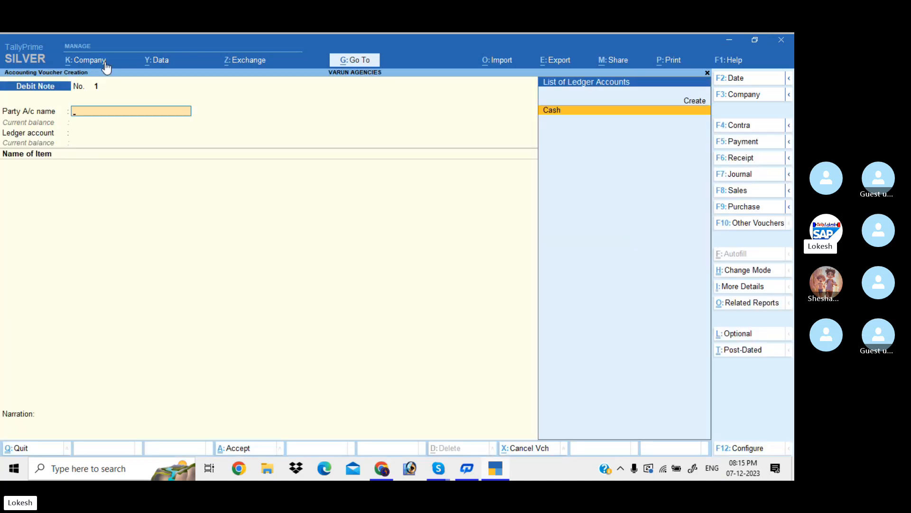
left_click(746, 158)
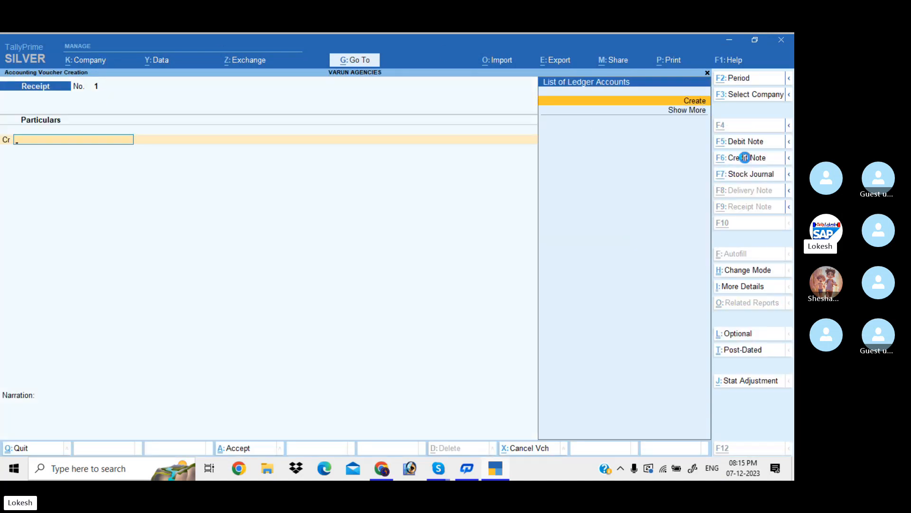
key("alt+c")
type("Capital")
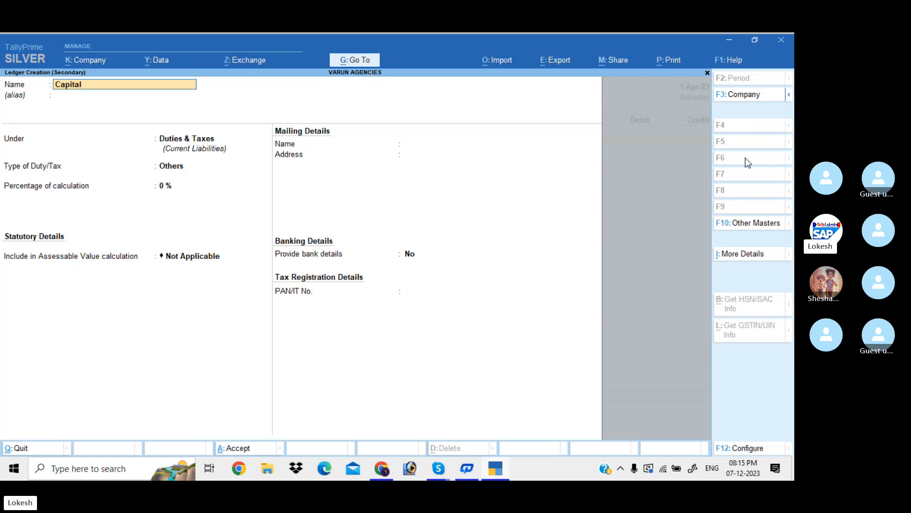
key("Return")
type("Ca")
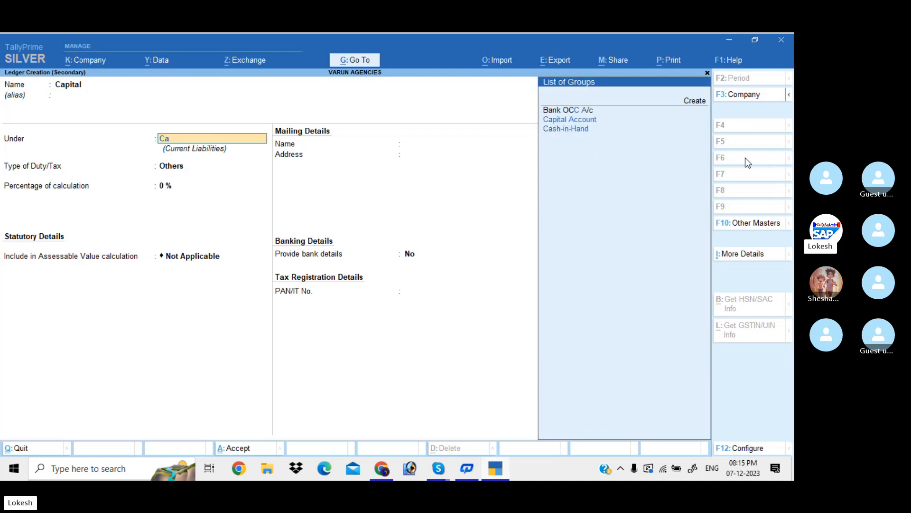
key("Down")
key("Return")
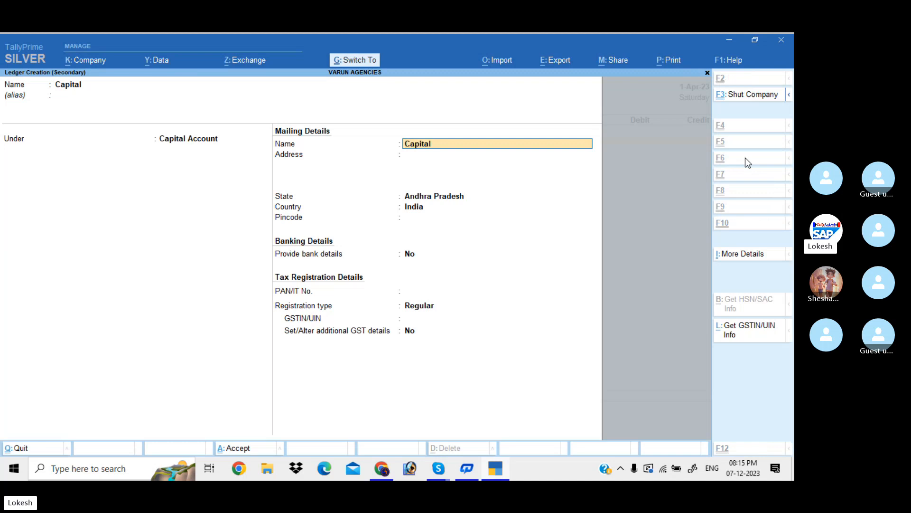
key("ctrl+a")
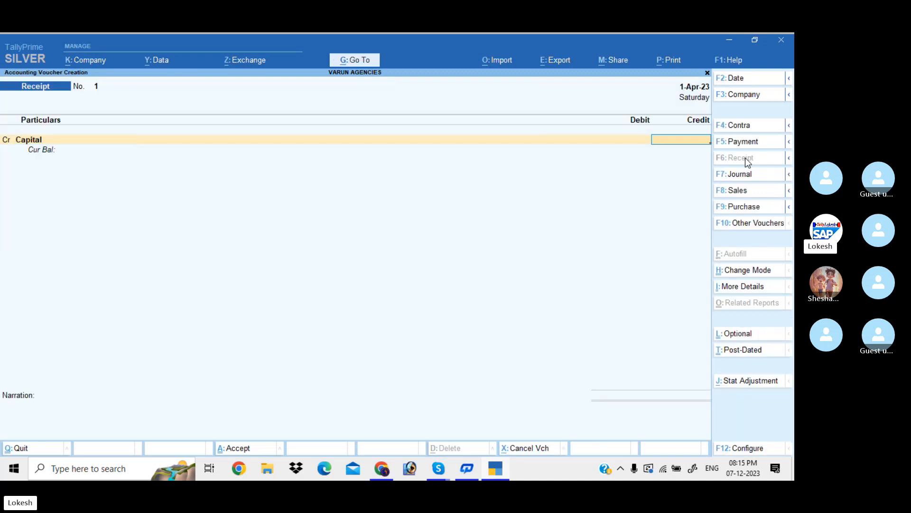
- Credit Capital with 1000000 against Cash, leave the narration blank and save the receipt voucher
type("1000000")
key("Return")
key("Down")
key("Return")
key("Return")
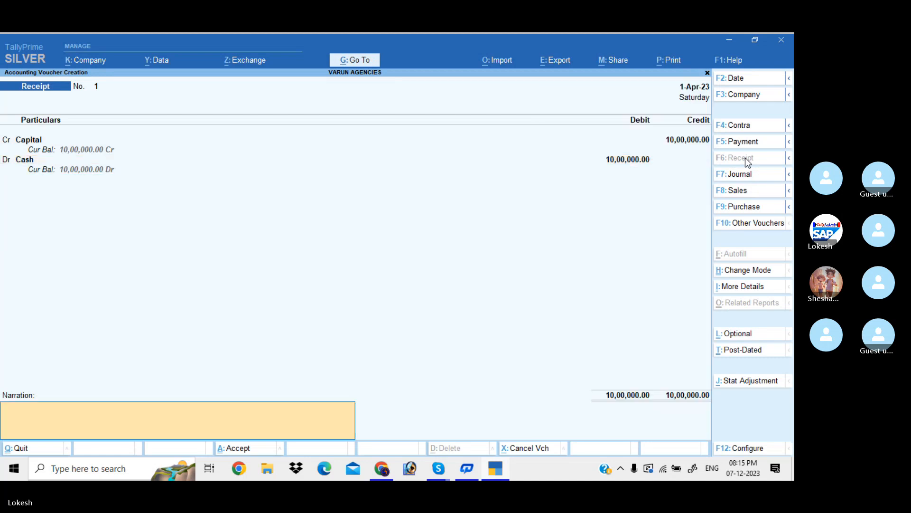
key("Return")
key("Return")
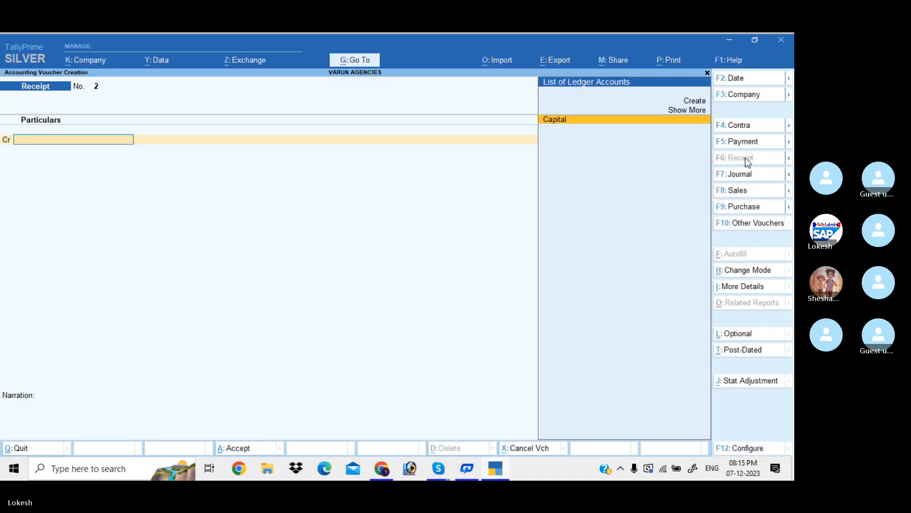
- Start a purchase voucher and create its party ledger Navya Merchants under Sundry Creditors
left_click(756, 214)
key("Return")
key("Return")
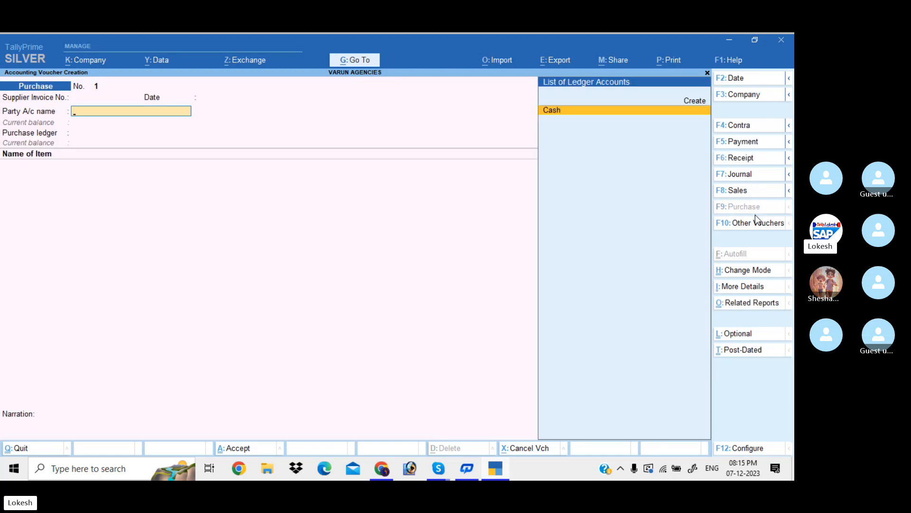
key("alt+c")
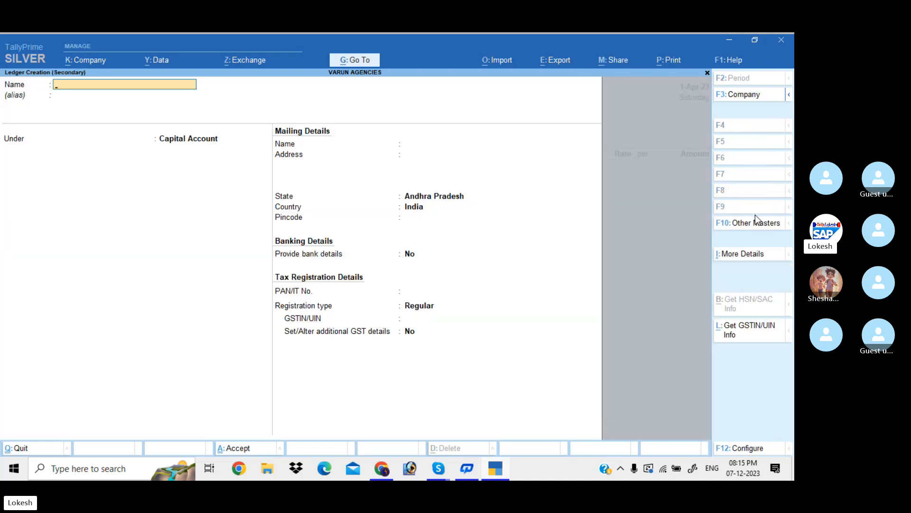
type("Navya Merchants")
key("Return")
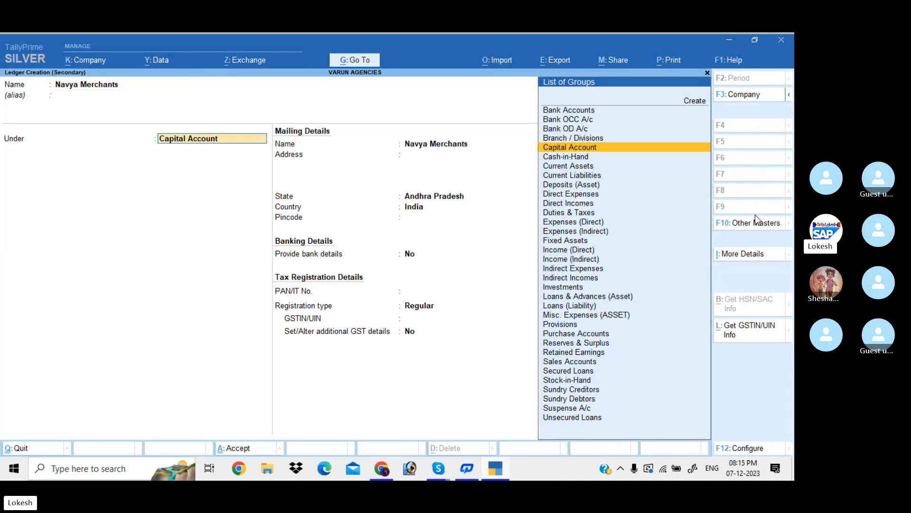
type("Sun")
key("Return")
- Enter 37 as the GSTIN of Navya Merchants with Regular registration and save the ledger
key("Return")
key("Return")
key("Return")
key("Return")
key("Return")
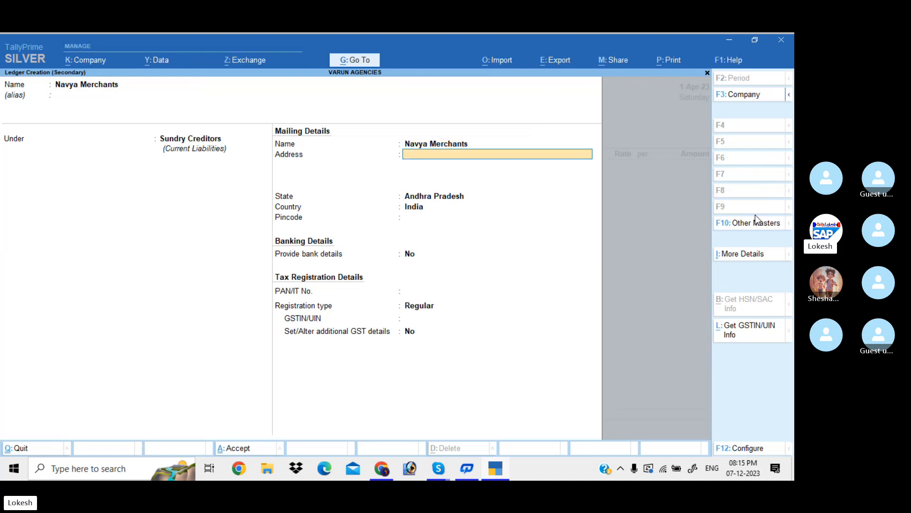
type("37")
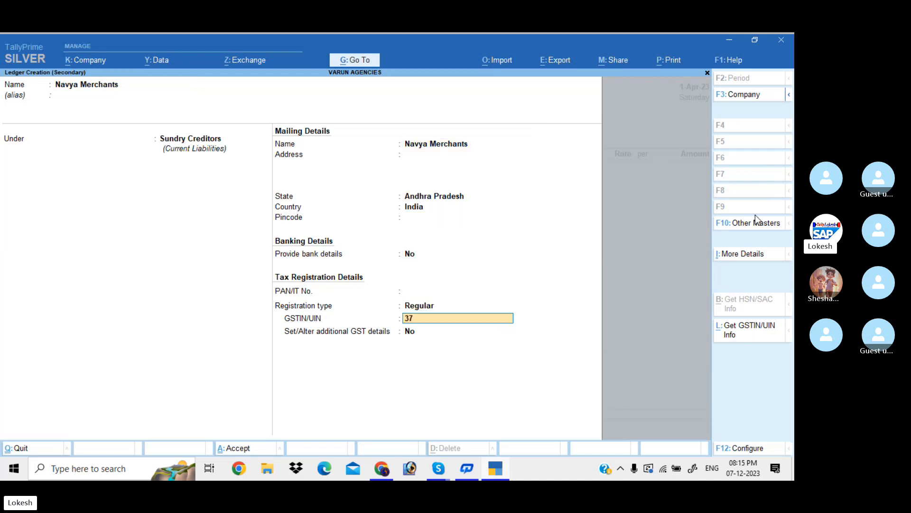
key("Return")
key("Return")
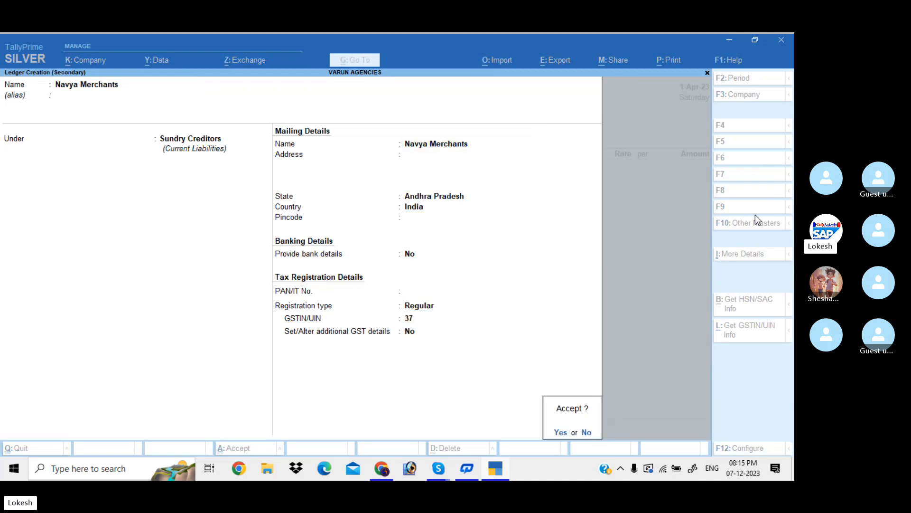
key("Return")
- Accept the default party details for Navya Merchants and proceed to the voucher's purchase ledger
key("Return")
key("Return")
key("Return")
key("Return")
key("Return")
key("Return")
key("Return")
key("Return")
key("Return")
key("Return")
key("Return")
key("Return")
key("Return")
key("Return")
key("Return")
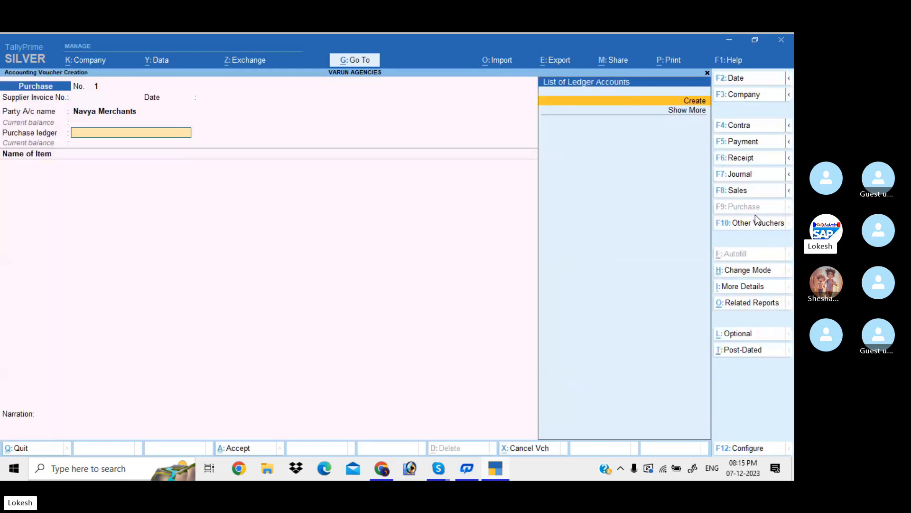
- Create a purchase ledger named Purchase from the voucher and place it under Purchase Accounts
key("Return")
type("Purc")
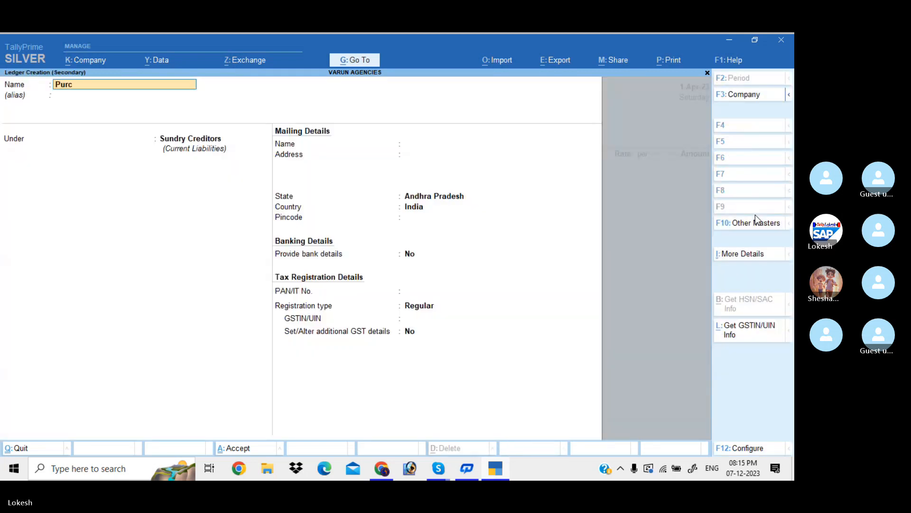
type("hase")
key("Return")
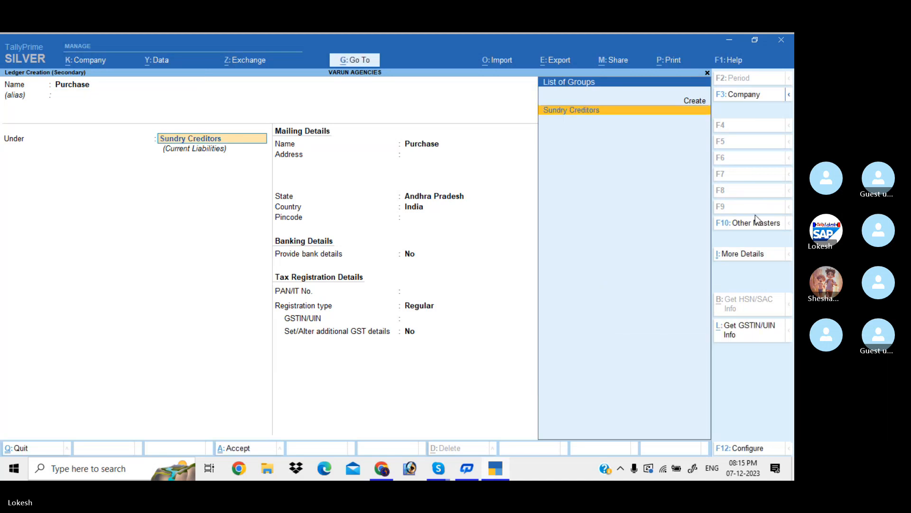
key("BackSpace")
key("BackSpace")
key("BackSpace")
key("BackSpace")
key("BackSpace")
key("BackSpace")
key("BackSpace")
key("BackSpace")
key("BackSpace")
key("BackSpace")
key("BackSpace")
key("BackSpace")
key("BackSpace")
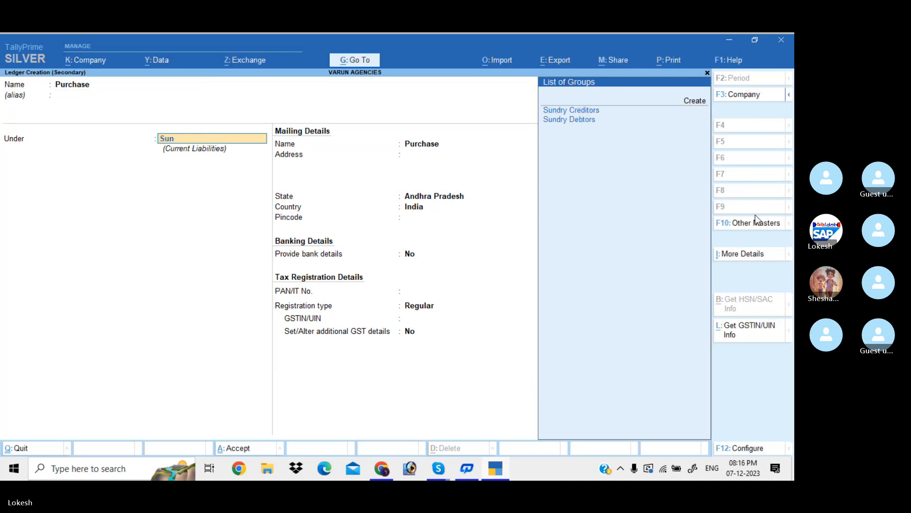
key("BackSpace")
key("BackSpace")
key("BackSpace")
type("Pu")
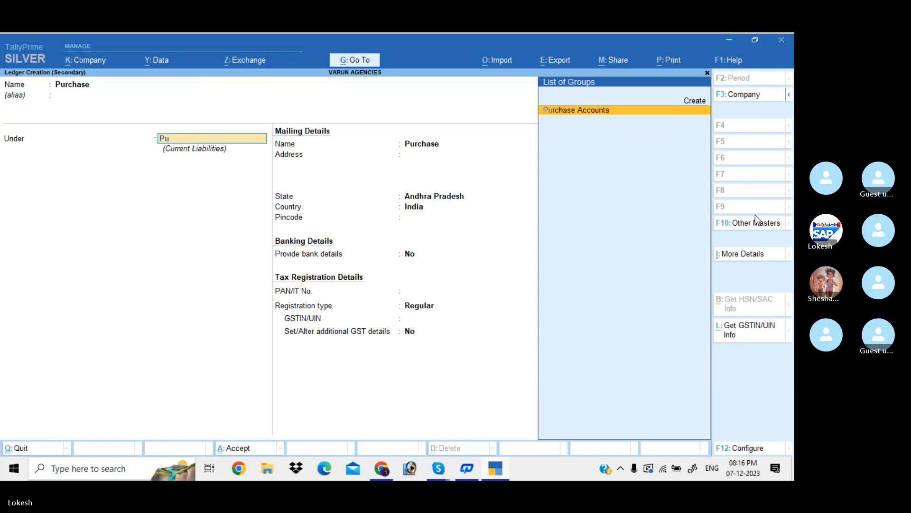
key("Return")
- Keep the default statutory, mailing and banking details of the Purchase ledger and save it into the voucher
key("Return")
key("Return")
key("Return")
key("Return")
key("Return")
key("Return")
key("Return")
key("Return")
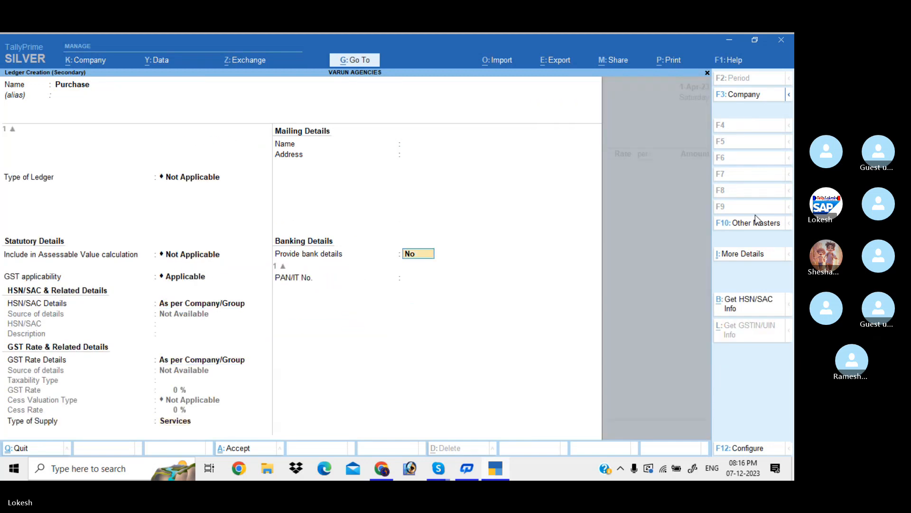
key("Return")
key("Return")
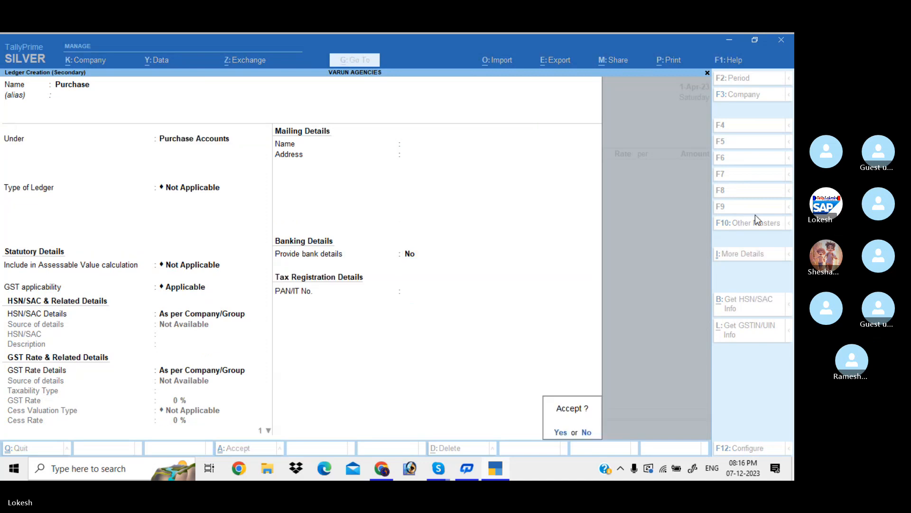
key("Return")
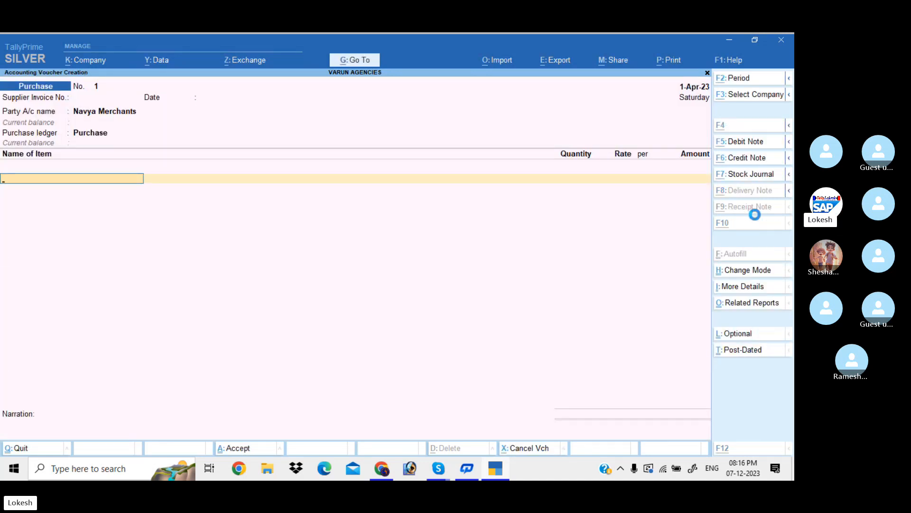
- Start a new stock item named Fruit Butter Jam under Primary from the voucher's first item line
key("alt+c")
type("Fruit")
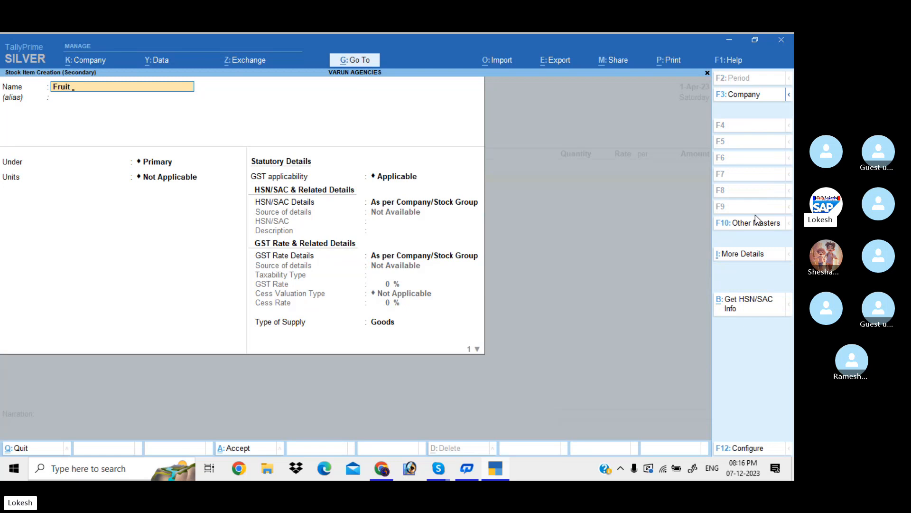
type(" Butter Jam")
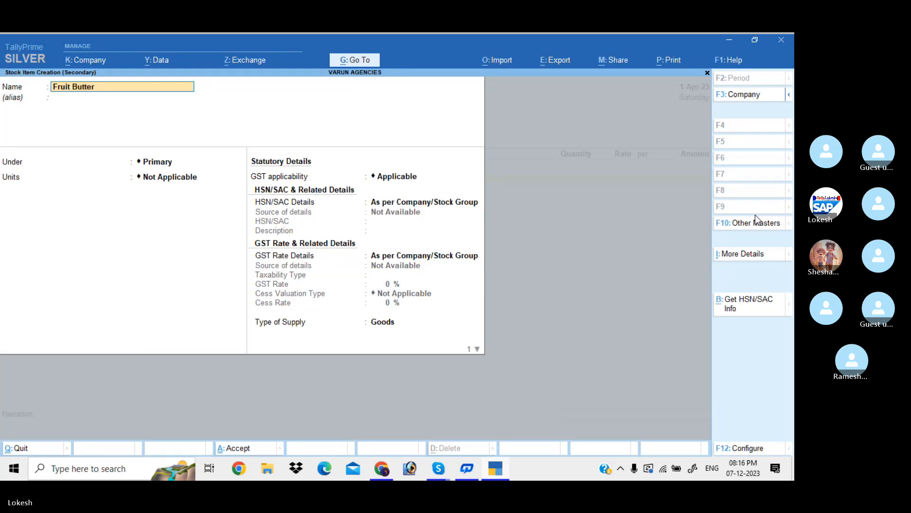
key("Return")
key("Return")
key("Return")
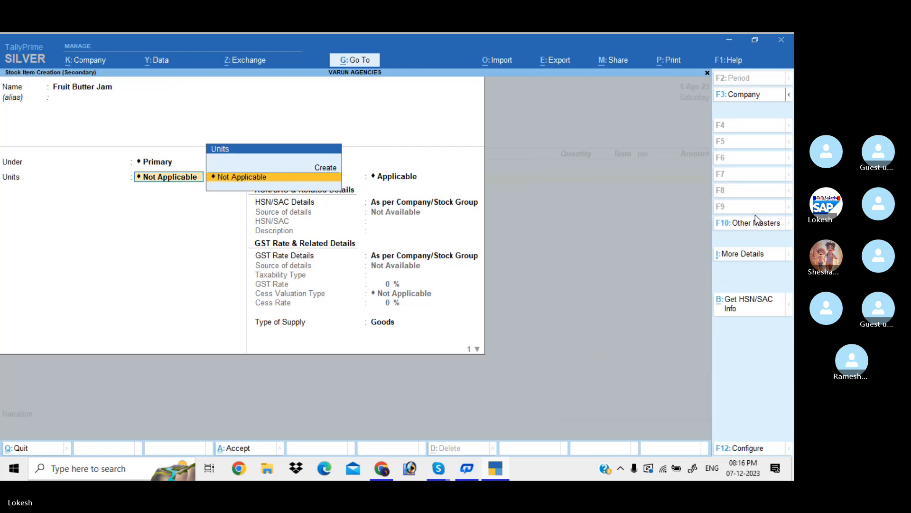
- Create the simple unit pk with quantity code PAC-PACKS and assign it to Fruit Butter Jam
key("alt+c")
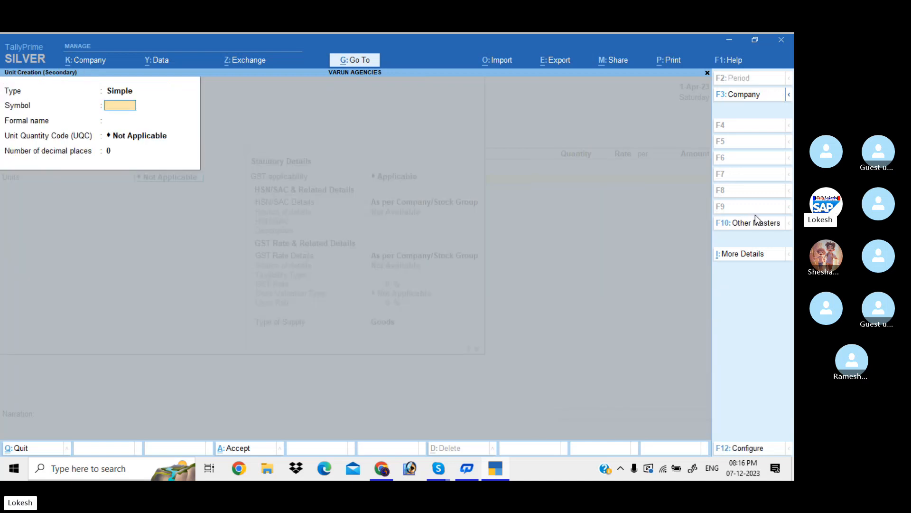
type("pk")
key("Return")
key("Return")
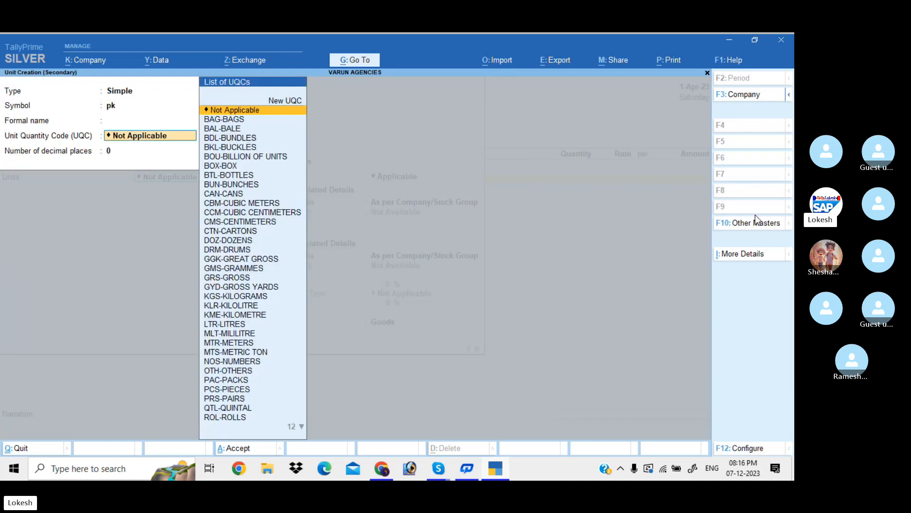
type("pa")
key("Return")
key("Return")
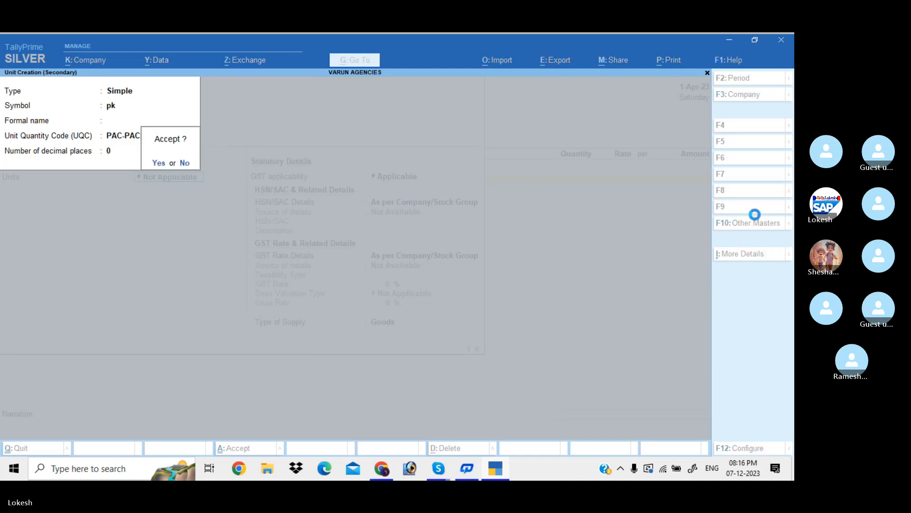
key("Return")
key("Return")
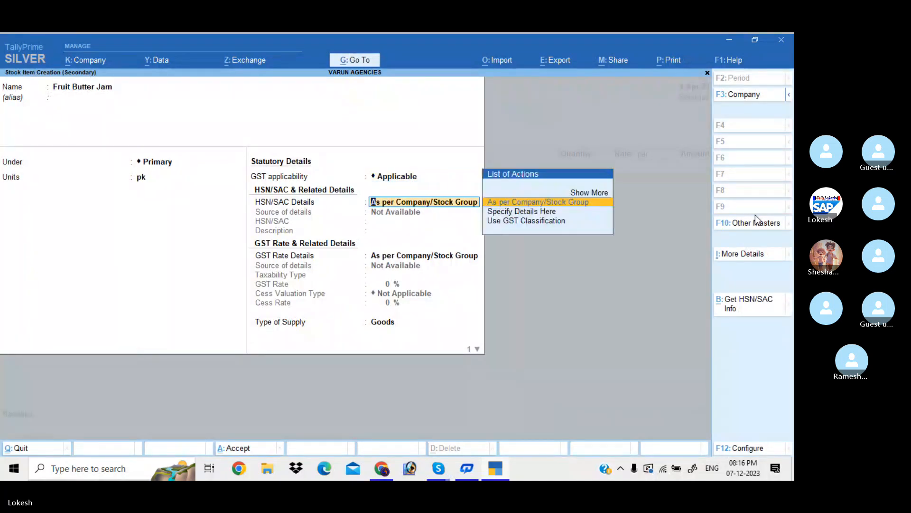
- Specify HSN/SAC 85214 directly in Fruit Butter Jam and leave its description blank
key("Down")
key("Return")
type("85214")
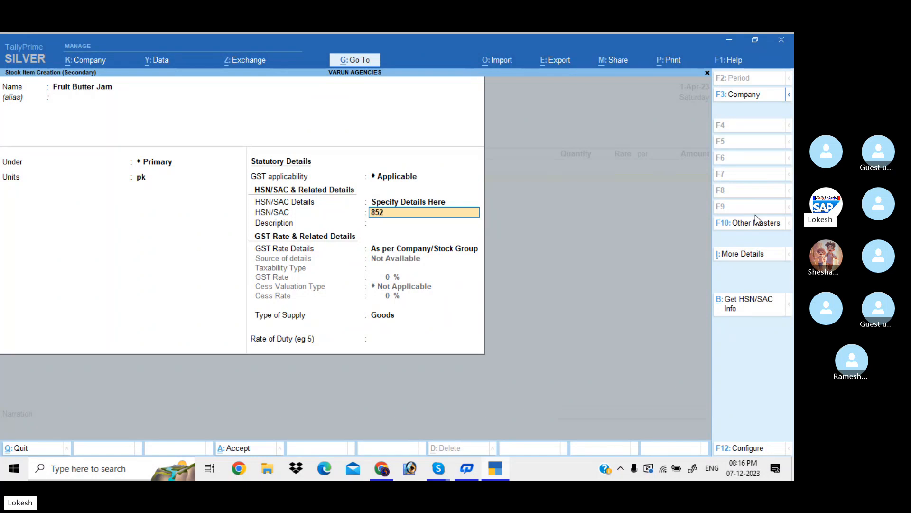
key("Return")
key("Return")
- Specify a taxable GST rate of 5% for Fruit Butter Jam and save the stock item
key("Down")
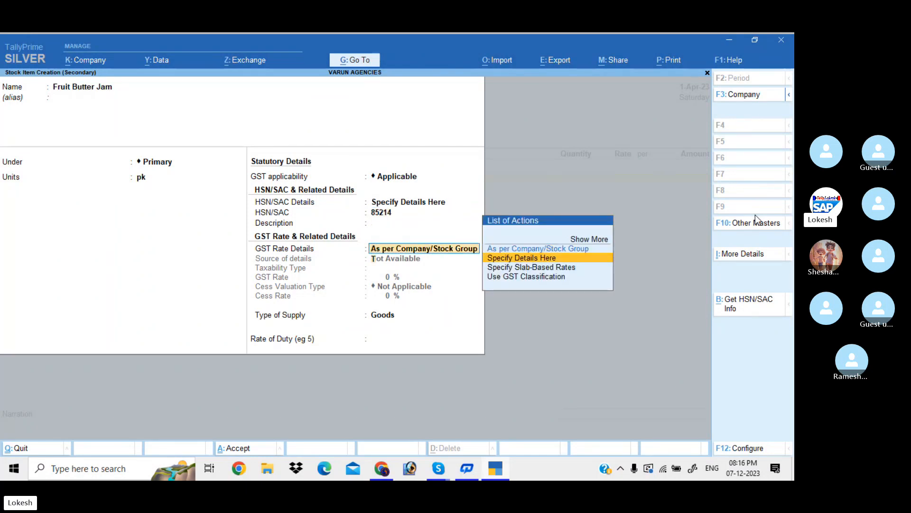
key("Return")
key("Return")
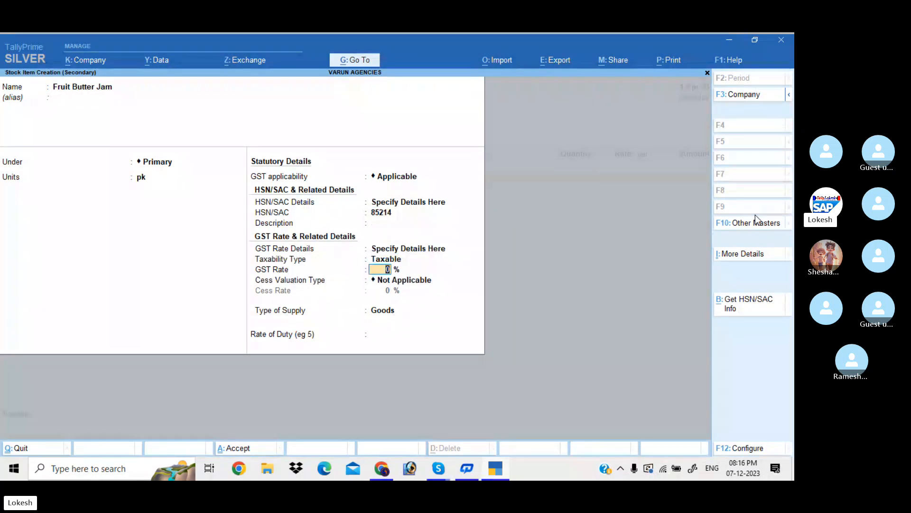
type("5")
key("Return")
key("Return")
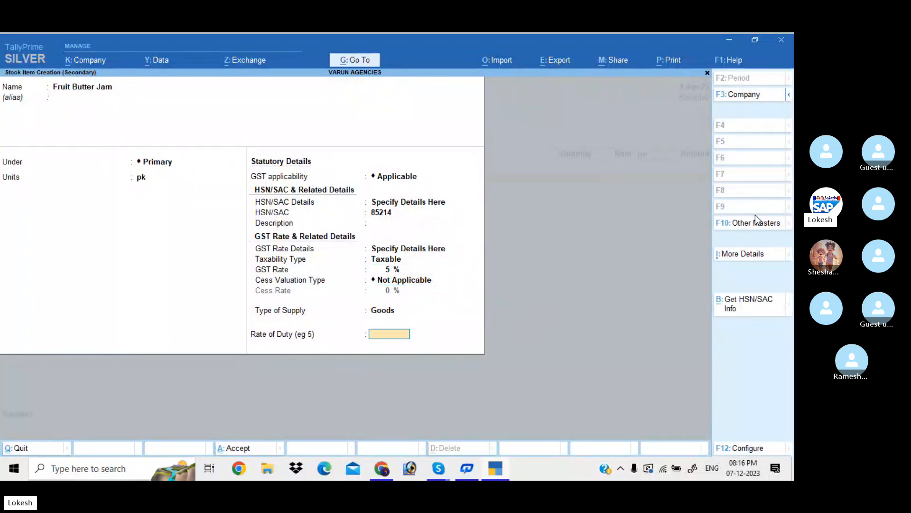
key("Return")
key("Return")
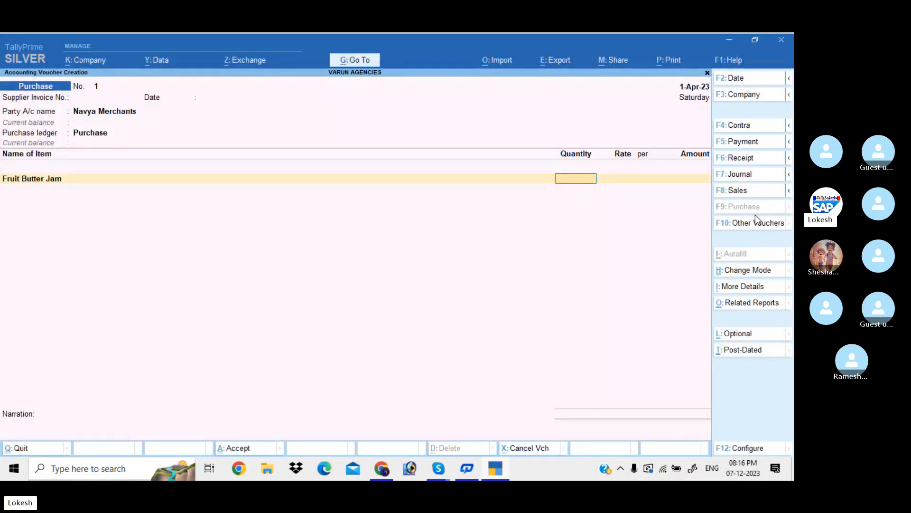
- Enter a quantity of 50 pk at a rate of 50 for Fruit Butter Jam in the purchase voucher
type("50")
key("Return")
type("50")
key("Return")
key("Return")
key("Return")
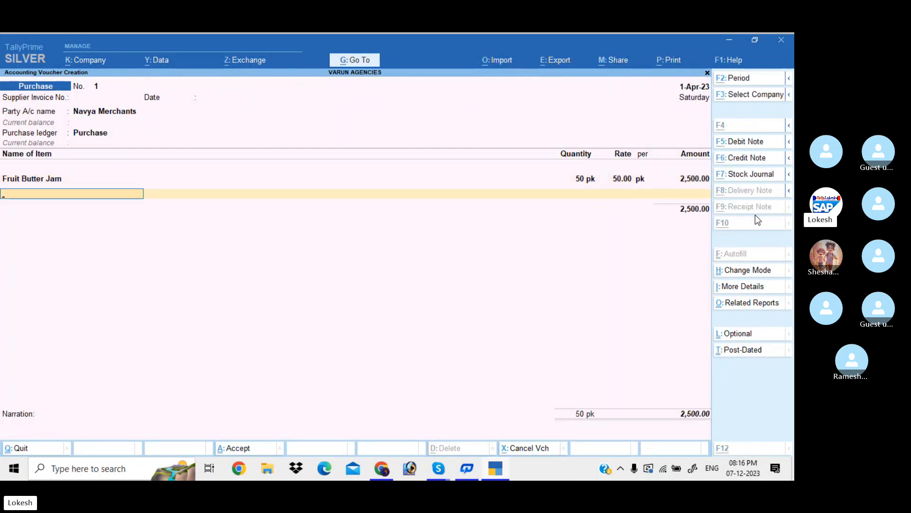
- Start a new stock item named Ayush Soap under Primary from the voucher's second item line
key("alt+c")
type("A")
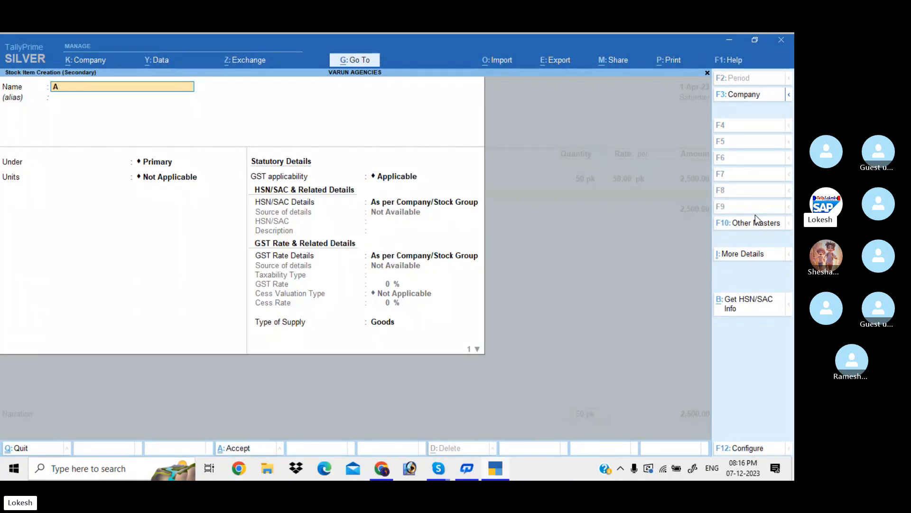
type("yush")
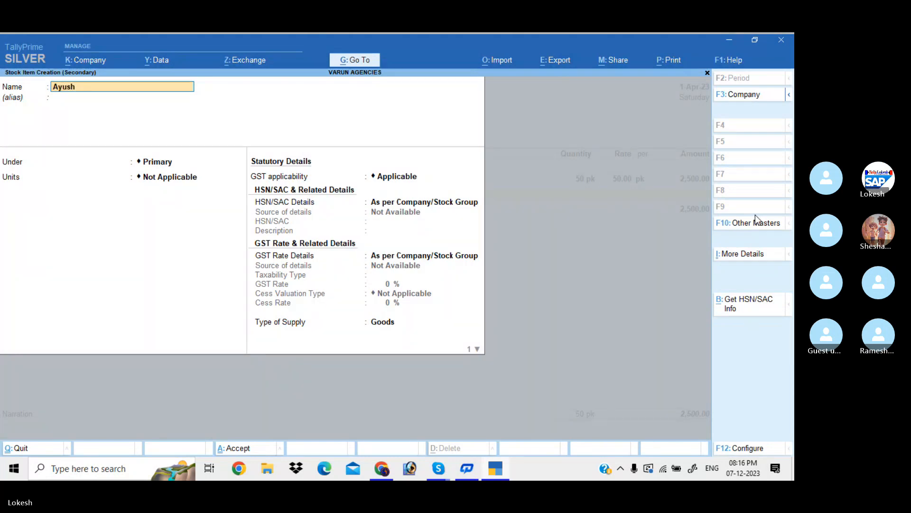
type(" Soa")
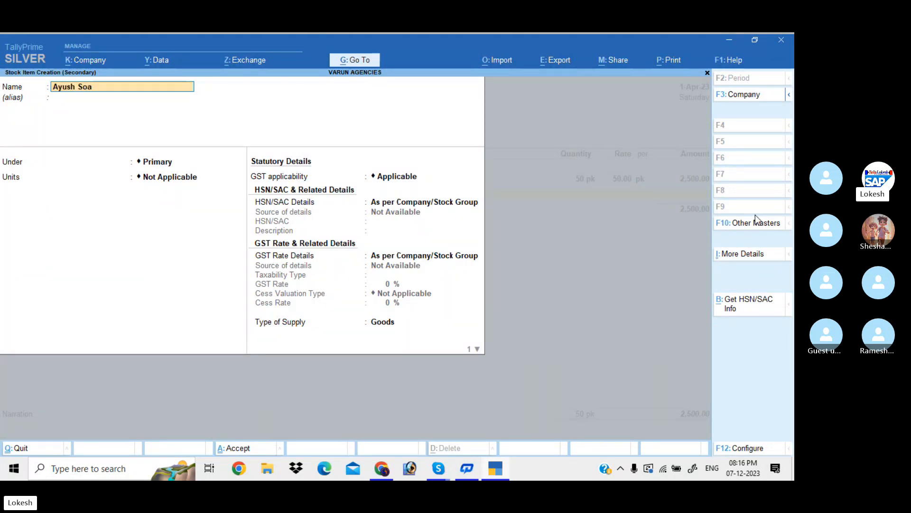
type("p")
key("Return")
key("Return")
key("Down")
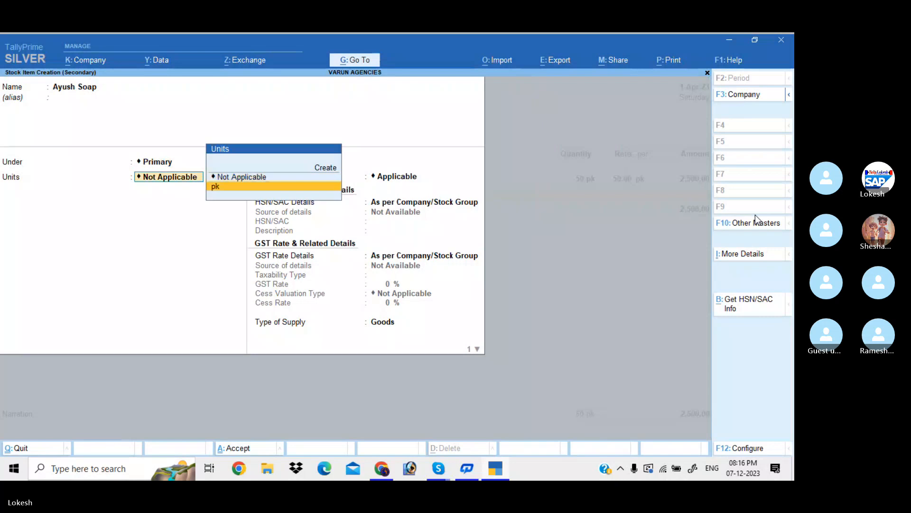
- Create the simple unit nos with quantity code NOS-NUMBERS and assign it to Ayush Soap
key("alt+c")
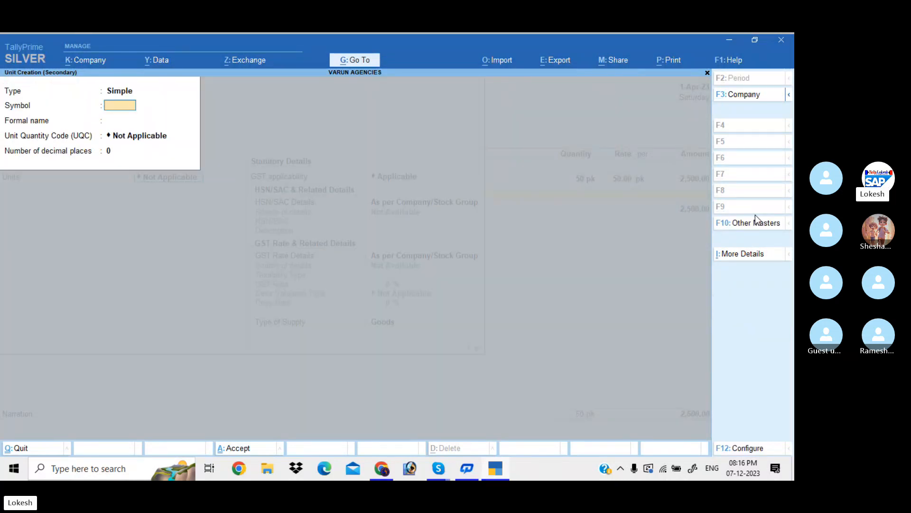
type("nos")
key("Return")
key("Return")
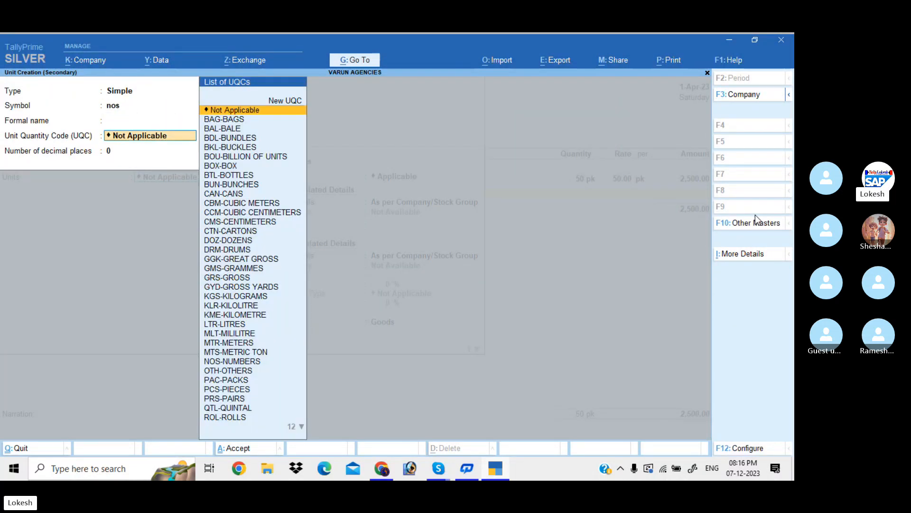
type("nos")
key("Return")
key("Return")
key("Return")
key("Return")
key("Return")
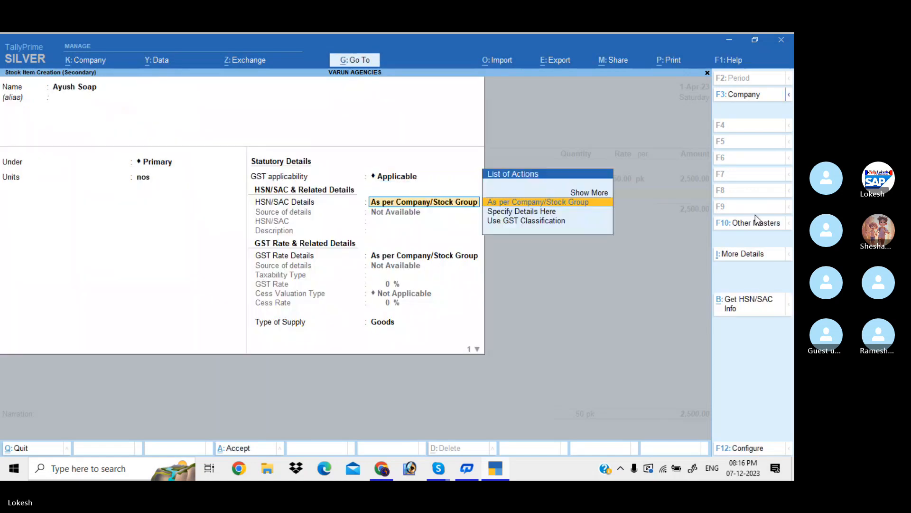
- Specify HSN/SAC 8965 directly in Ayush Soap and leave its description blank
key("Down")
key("Return")
type("8965")
key("Return")
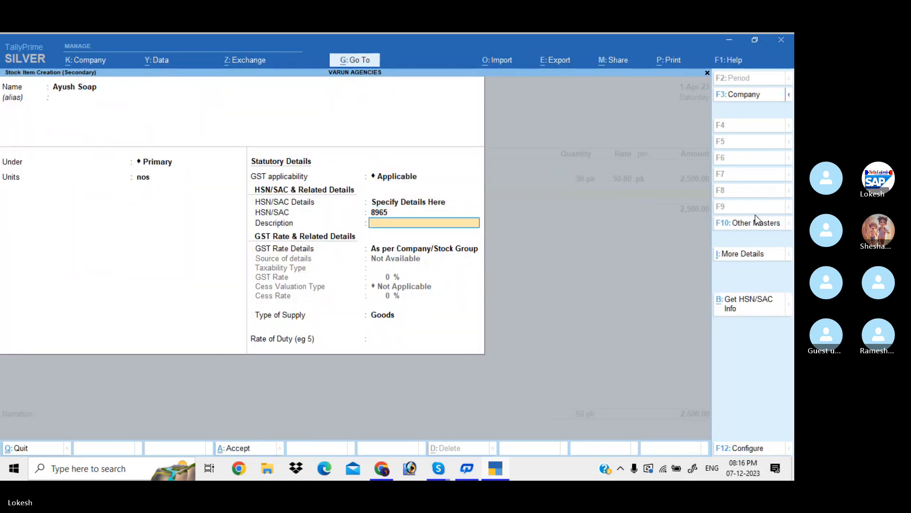
key("Return")
- Specify a taxable GST rate of 12% for Ayush Soap and save the stock item
key("Down")
key("Return")
key("Return")
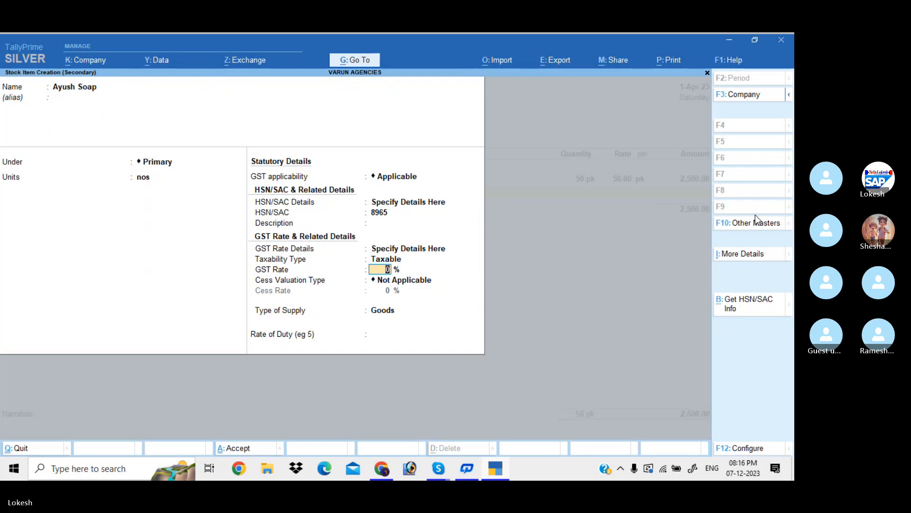
type("12")
key("Return")
key("Return")
key("Return")
key("Return")
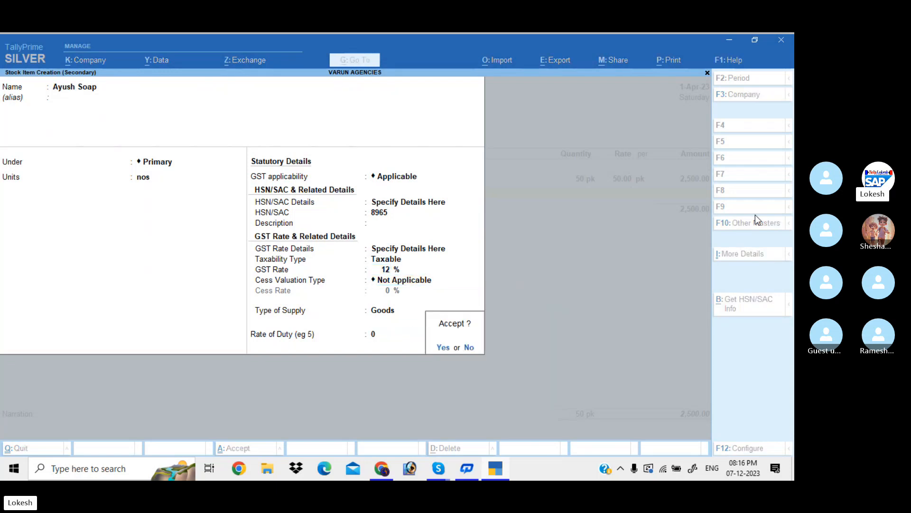
key("Return")
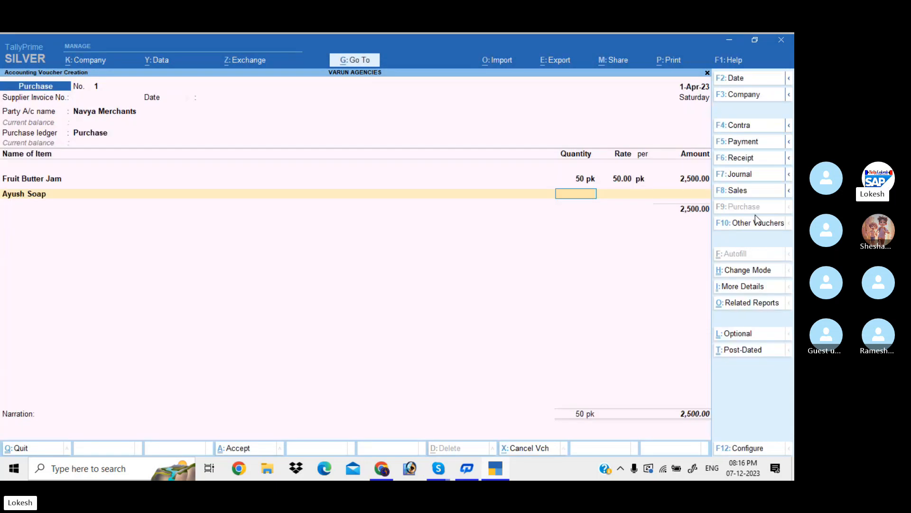
- Enter a quantity of 100 nos at a rate of 40 for Ayush Soap in the purchase voucher
type("100")
key("Return")
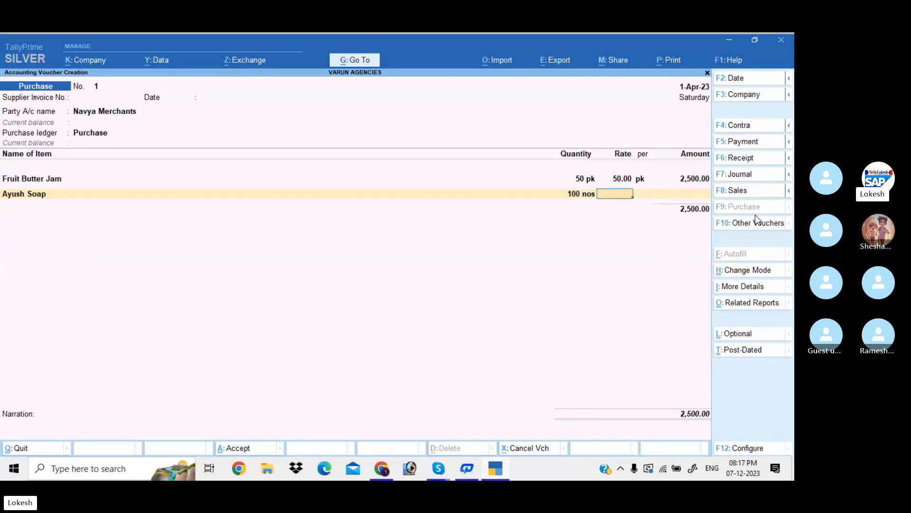
type("40")
key("Return")
key("Return")
key("Return")
- Create the stock item Marrie Gold under Primary with nos as its unit
key("alt+c")
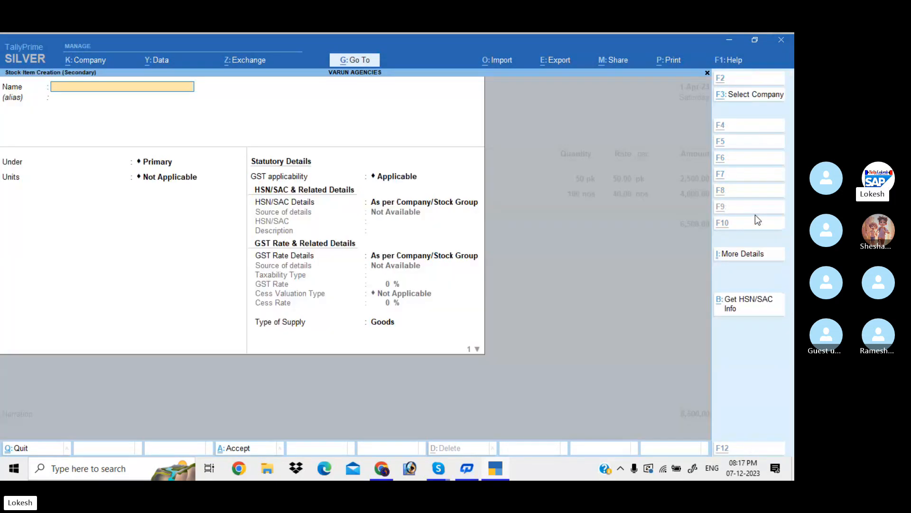
type("Marri")
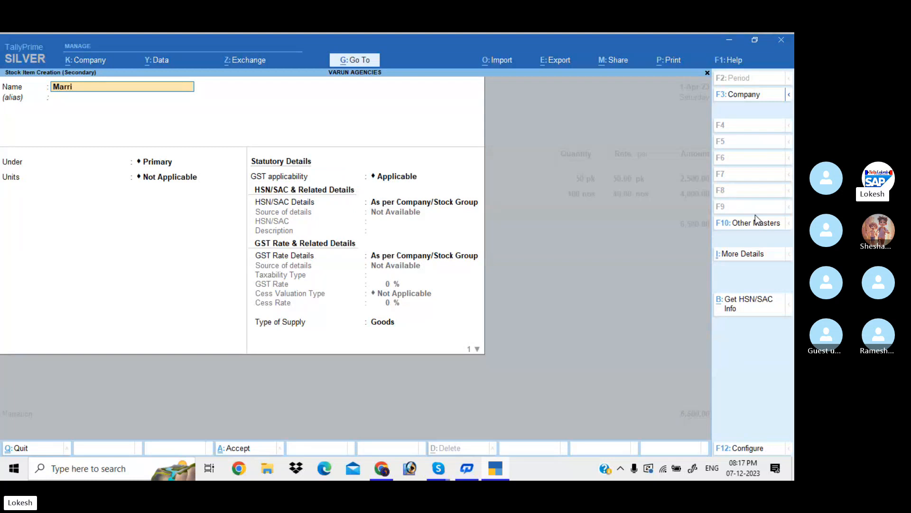
type("e Gold")
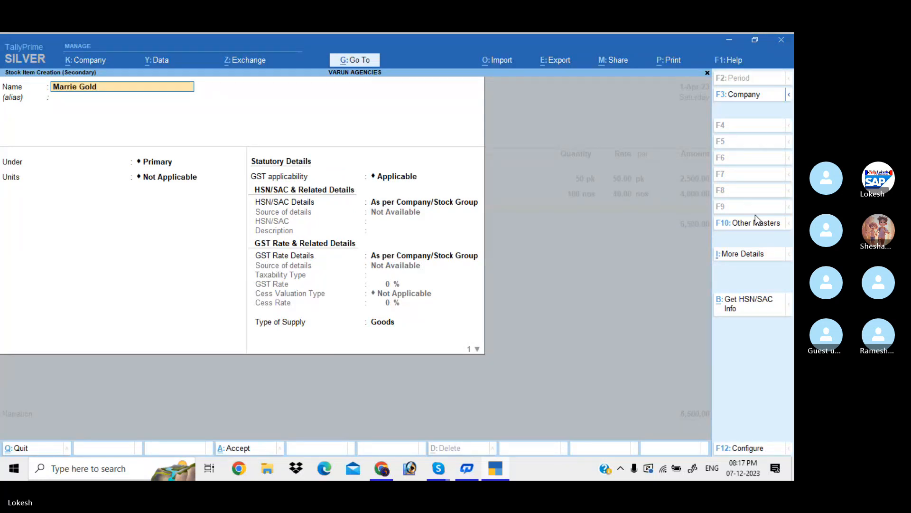
key("Return")
key("Return")
key("Return")
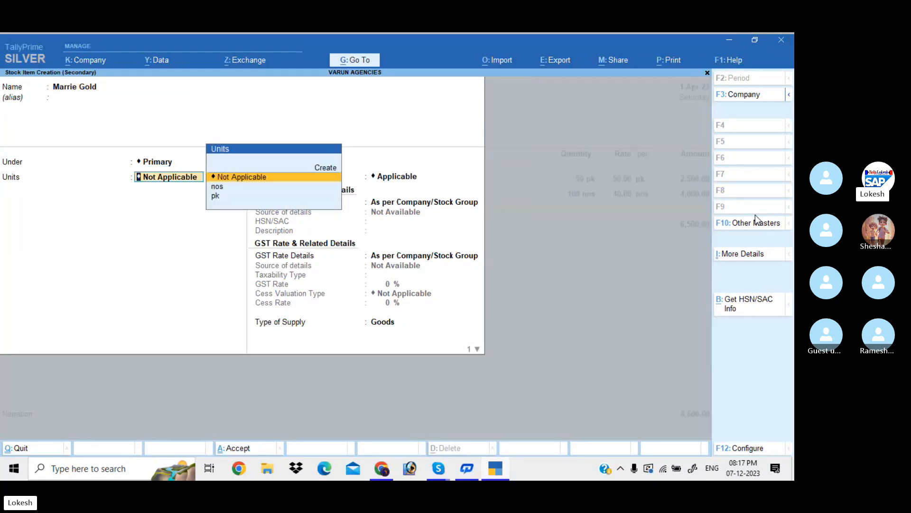
key("Down")
key("Return")
- Specify HSN/SAC 89654 directly in Marrie Gold, keeping GST applicable and leaving the description blank
key("Return")
key("Down")
key("Return")
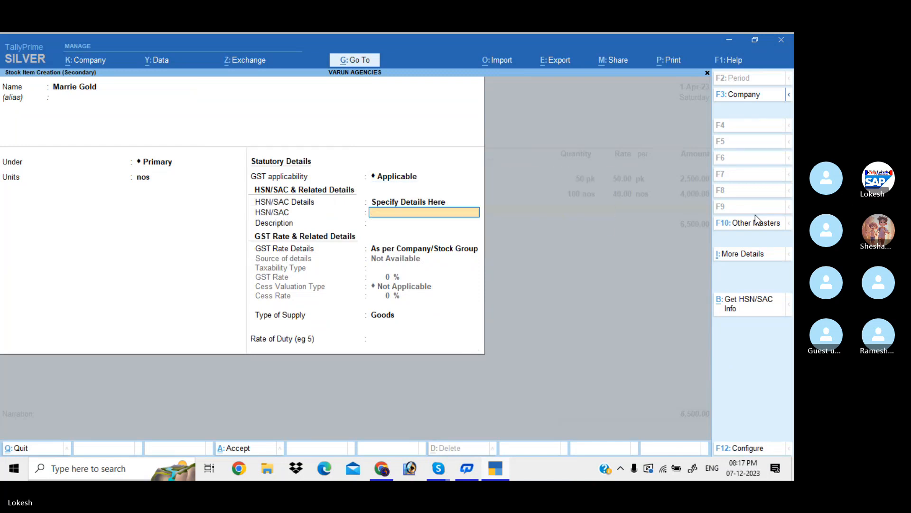
type("89654")
key("Return")
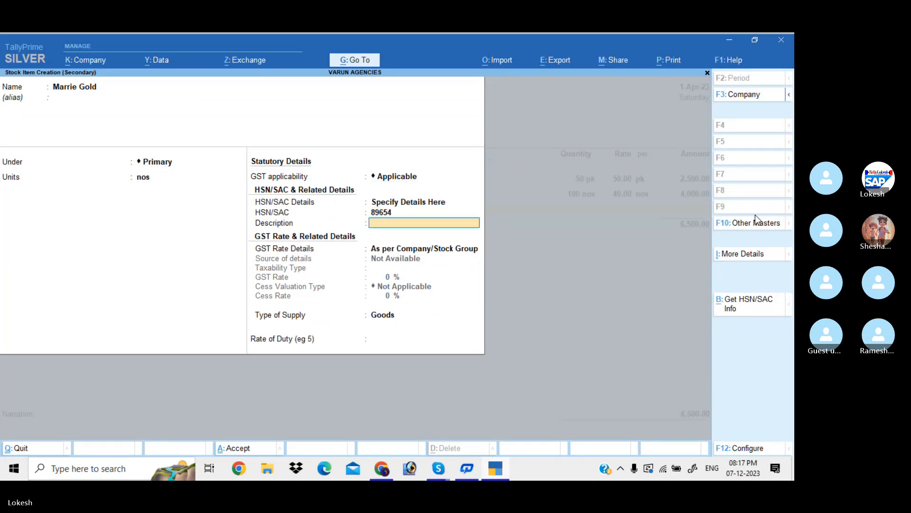
key("Return")
- Specify a taxable GST rate of 18% for Marrie Gold and save the stock item
key("Down")
key("Return")
key("Return")
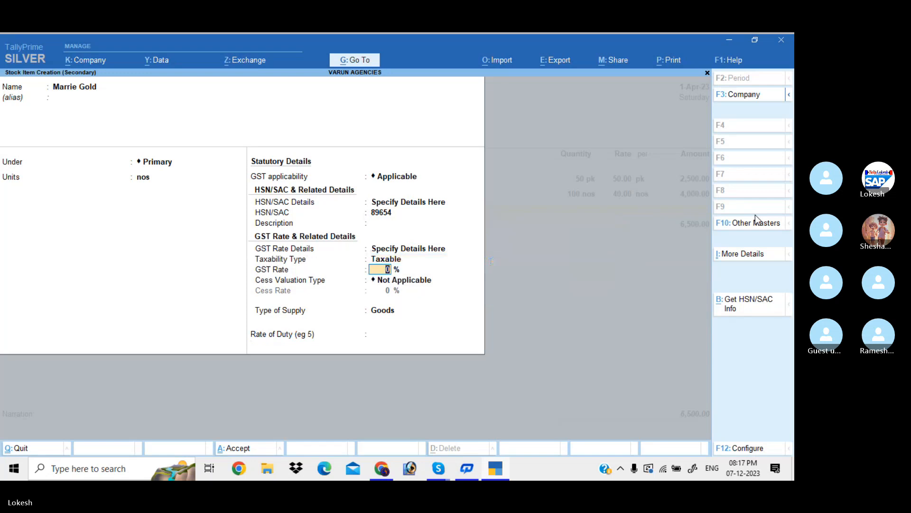
type("18")
key("Return")
key("Return")
key("Return")
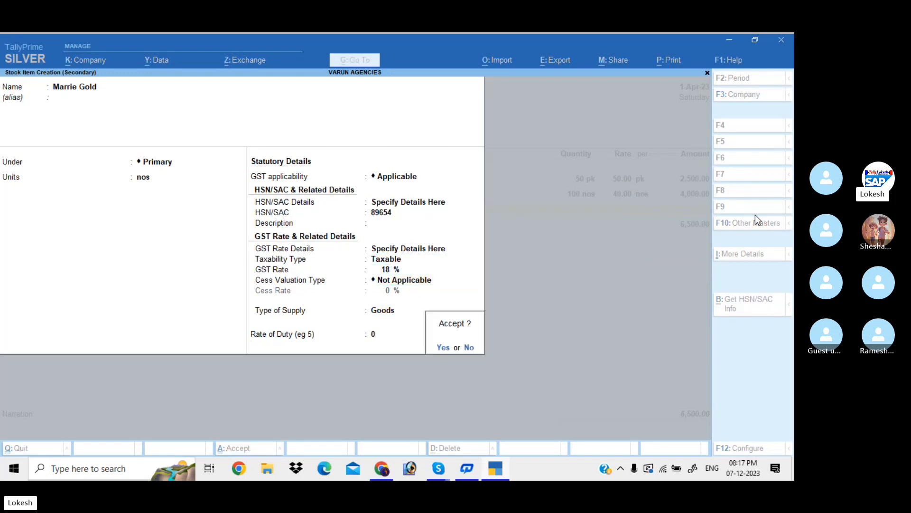
key("Return")
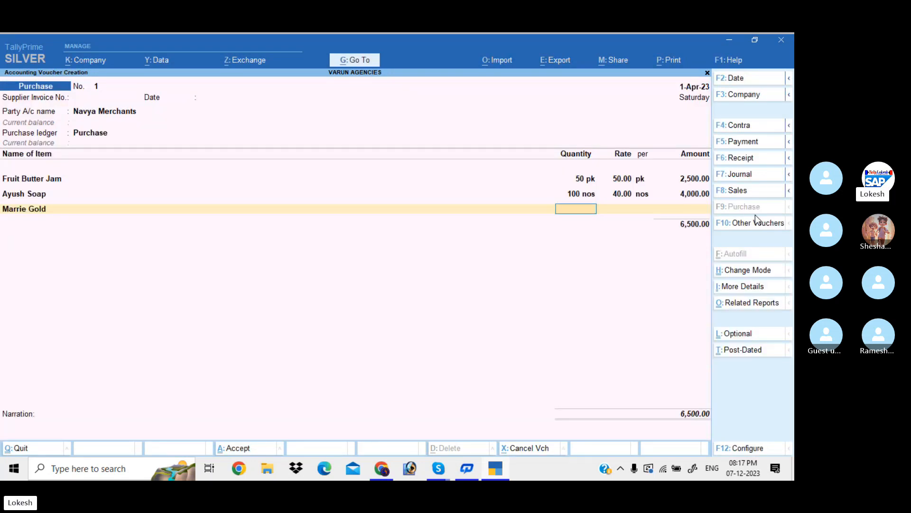
- Enter a quantity of 80 nos at a rate of 30 for Marrie Gold in the purchase voucher
type("80")
key("Return")
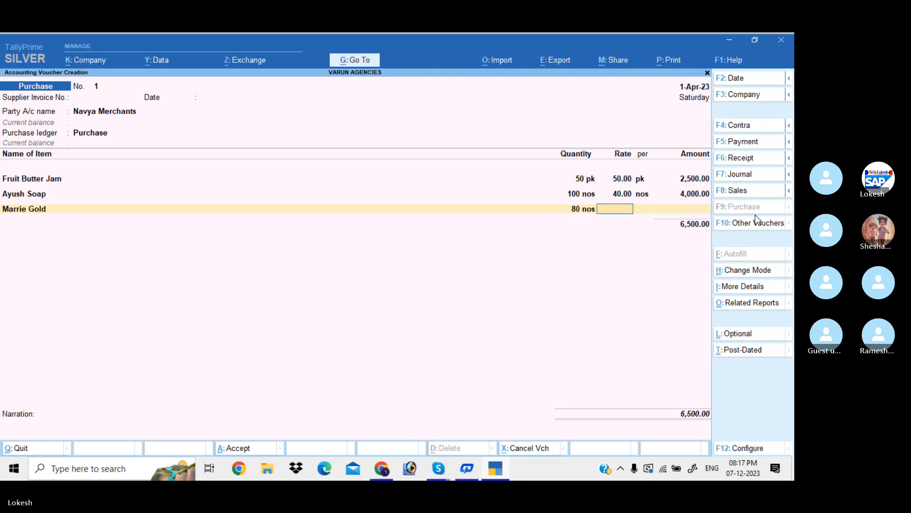
type("30")
key("Return")
key("Return")
key("Return")
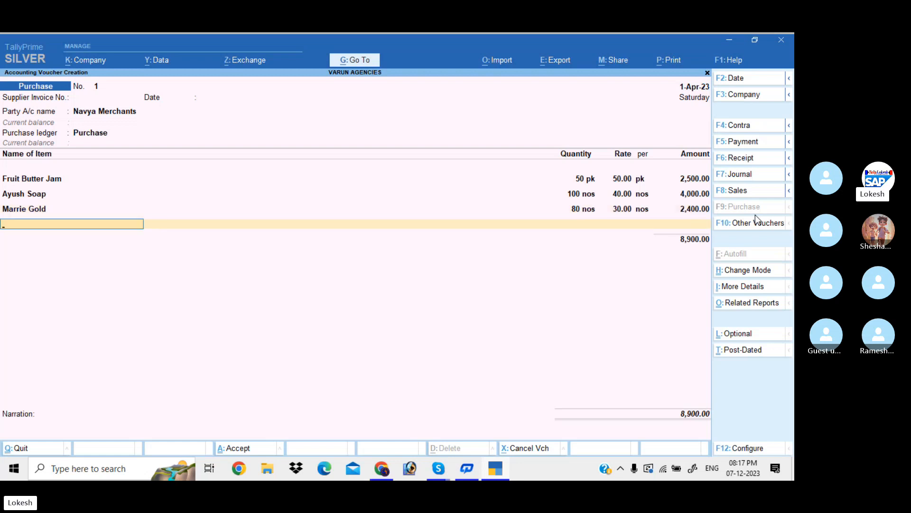
- Start a new stock item named Bingo under the Primary group
key("alt+c")
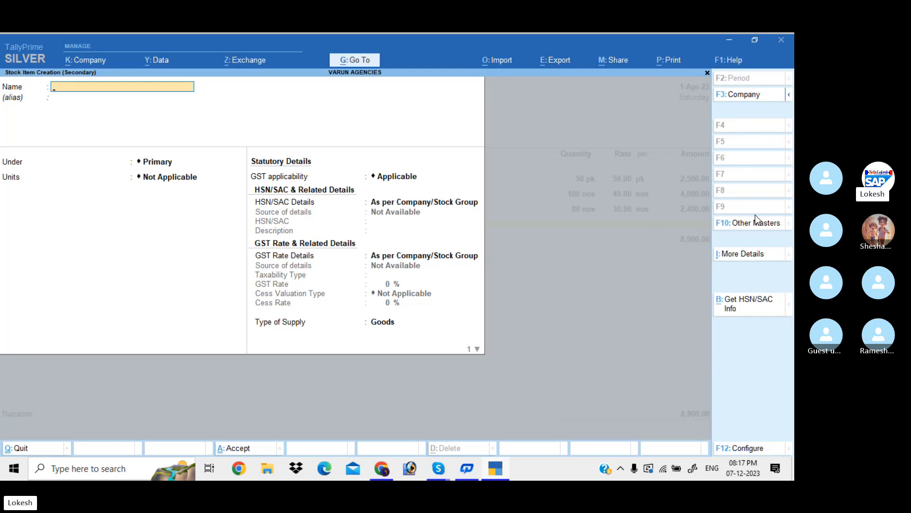
type("Bin")
key("BackSpace")
type("ing")
key("Return")
key("Return")
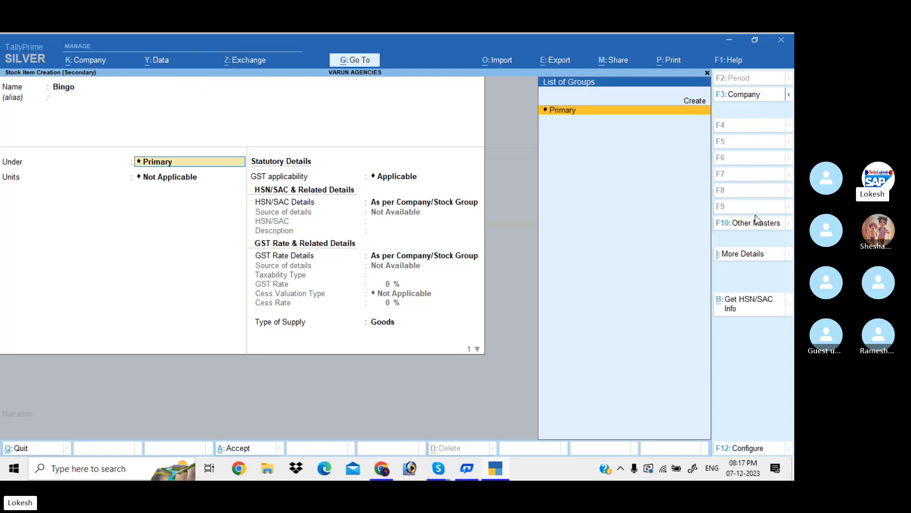
key("Return")
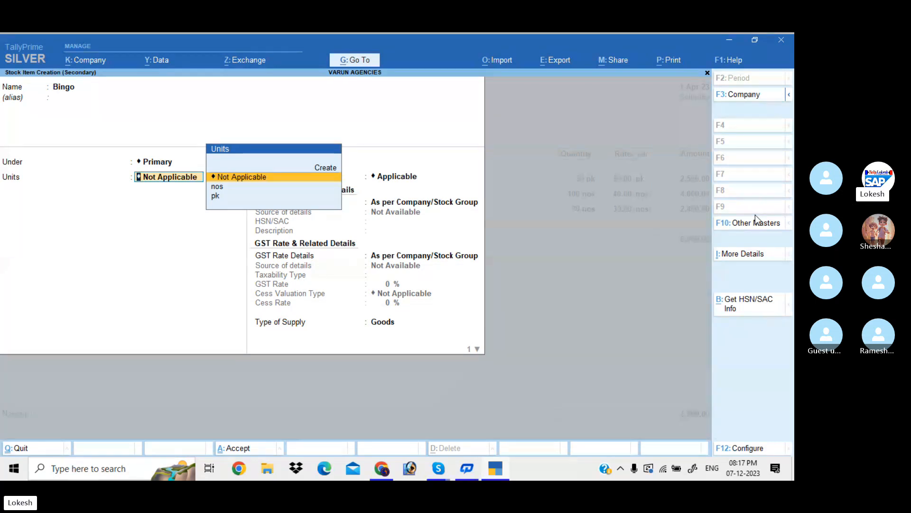
- Create the simple unit bx with quantity code BOX-BOX and assign it to Bingo
key("alt+c")
type("bx")
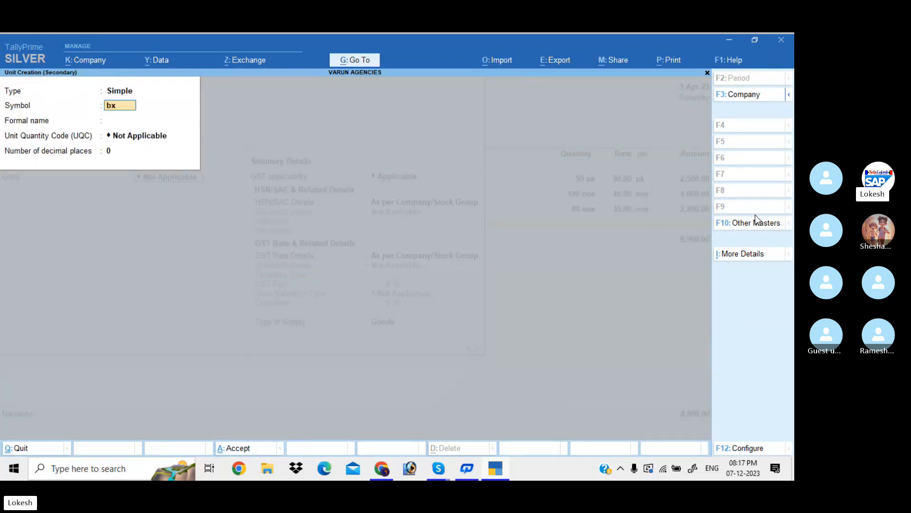
key("Return")
key("Return")
type("bo")
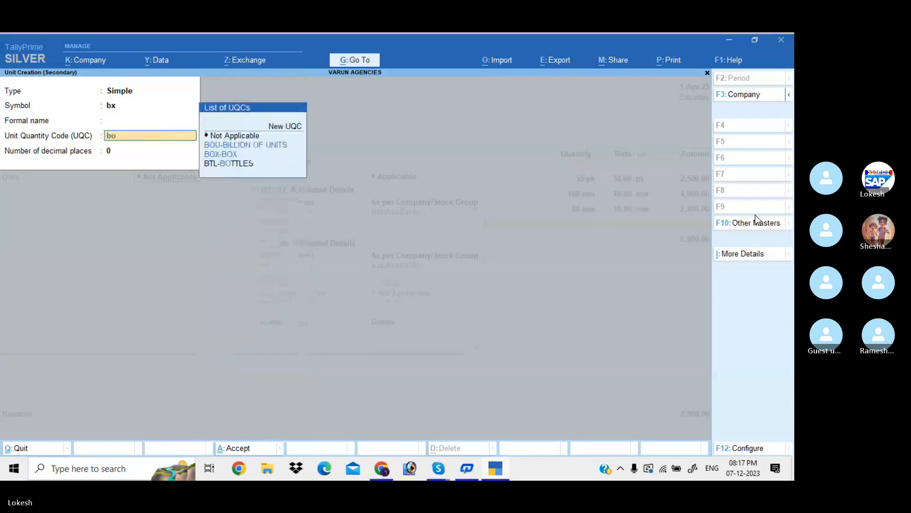
key("Down")
key("Return")
key("Return")
key("Return")
- Specify HSN/SAC 87965 directly in Bingo, keeping GST applicable and leaving the description blank
key("Return")
key("Down")
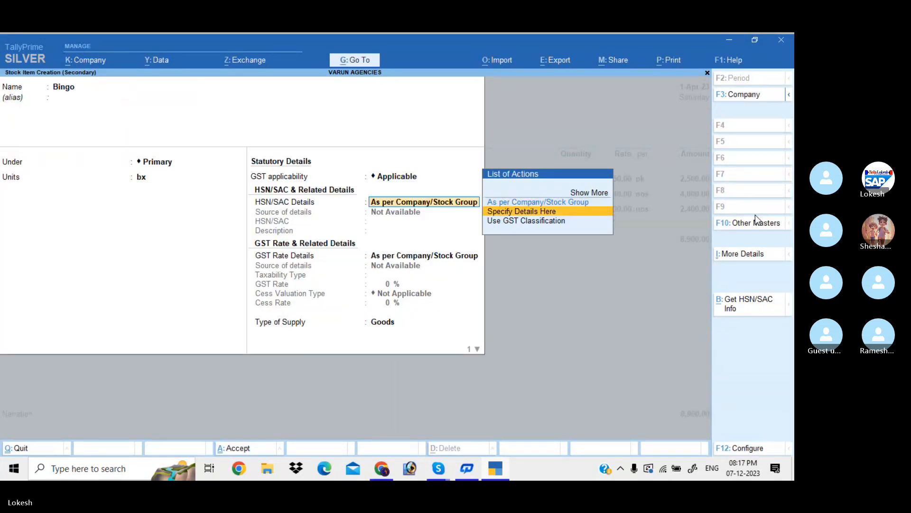
key("Return")
type("87965")
key("Return")
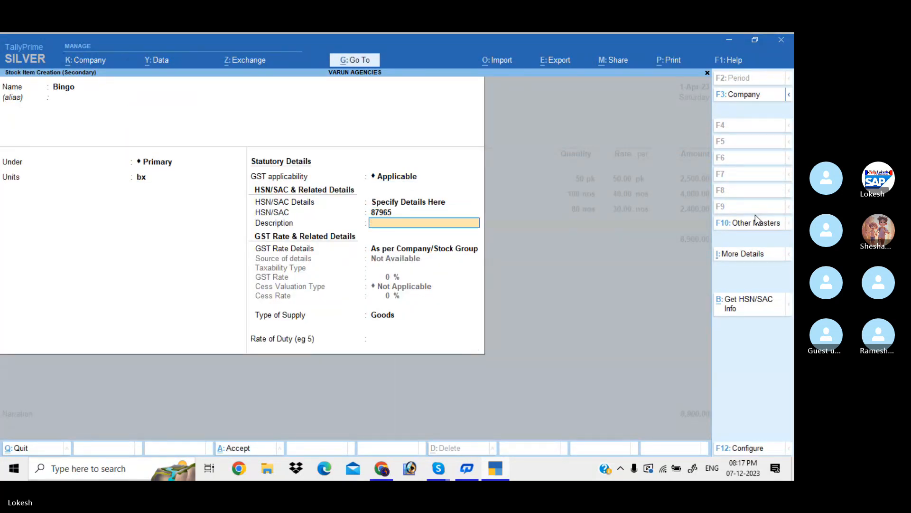
key("Return")
- Specify a taxable GST rate of 28% for Bingo with Goods as the supply type and save the stock item
key("Down")
key("Return")
key("Return")
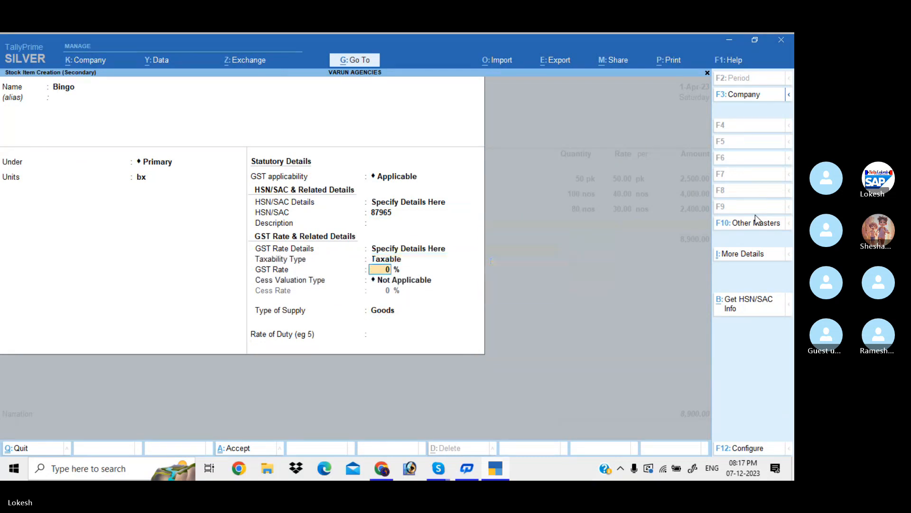
type("28")
key("Return")
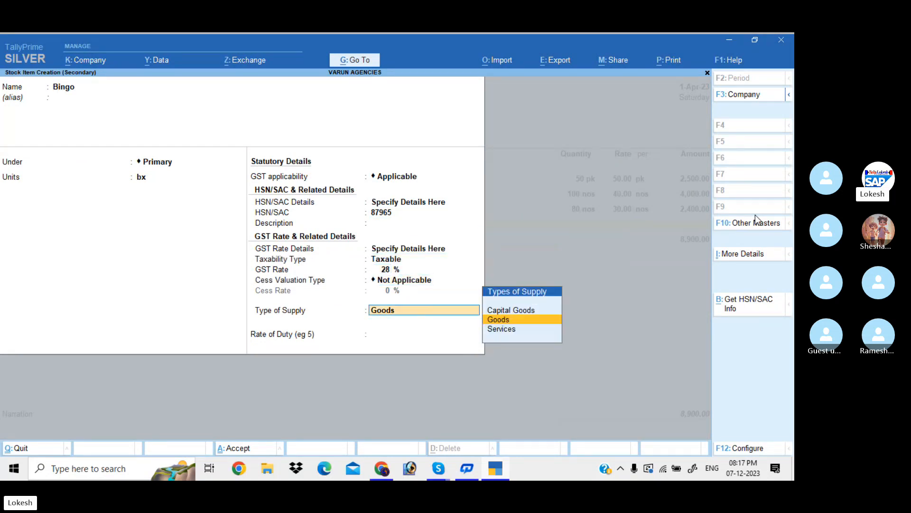
key("Return")
key("Return")
key("Return")
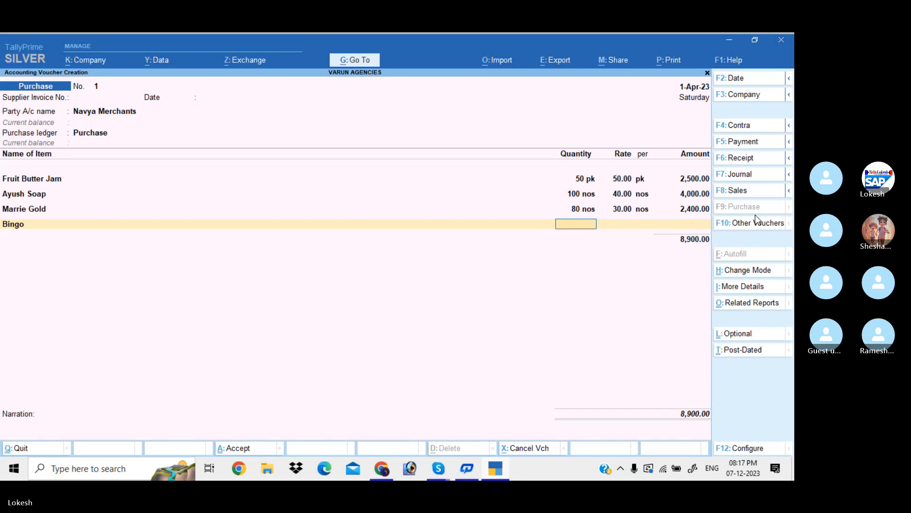
- Enter a quantity of 70 bx at a rate of 10 for Bingo in the purchase voucher
type("70")
key("Return")
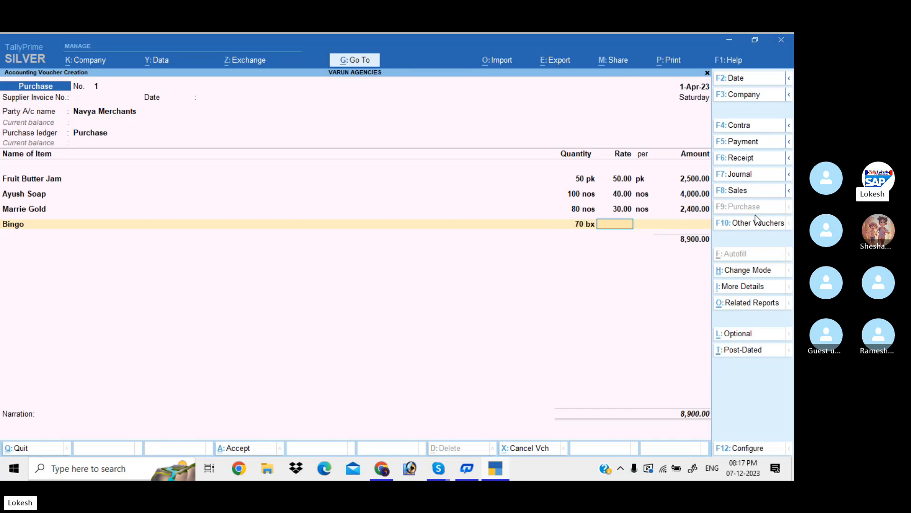
type("10")
key("Return")
key("Return")
key("Return")
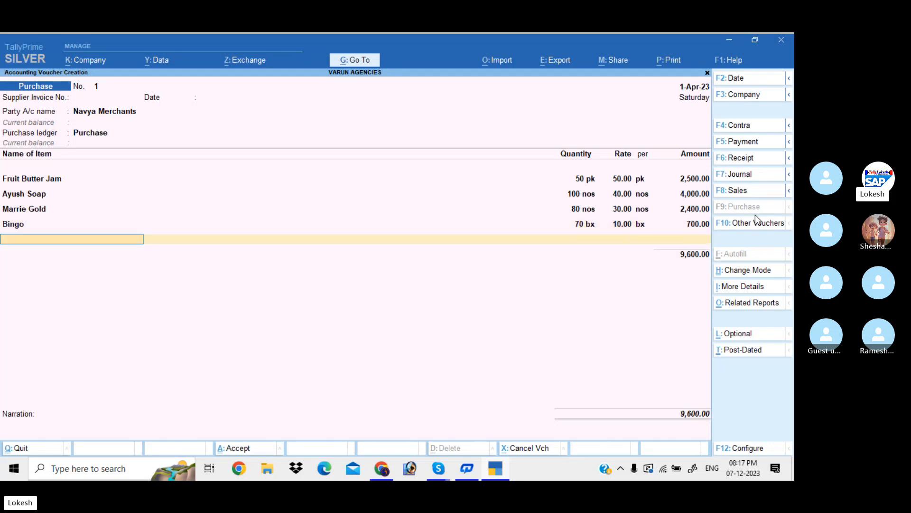
- End the item list and create a CGST ledger under Duties & Taxes from the purchase voucher
key("Return")
type("C")
key("alt+c")
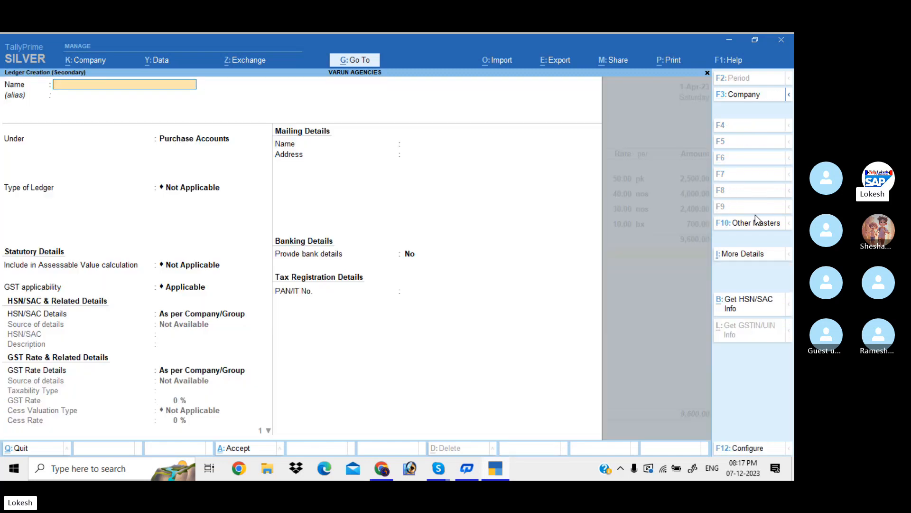
type("CGST")
key("Return")
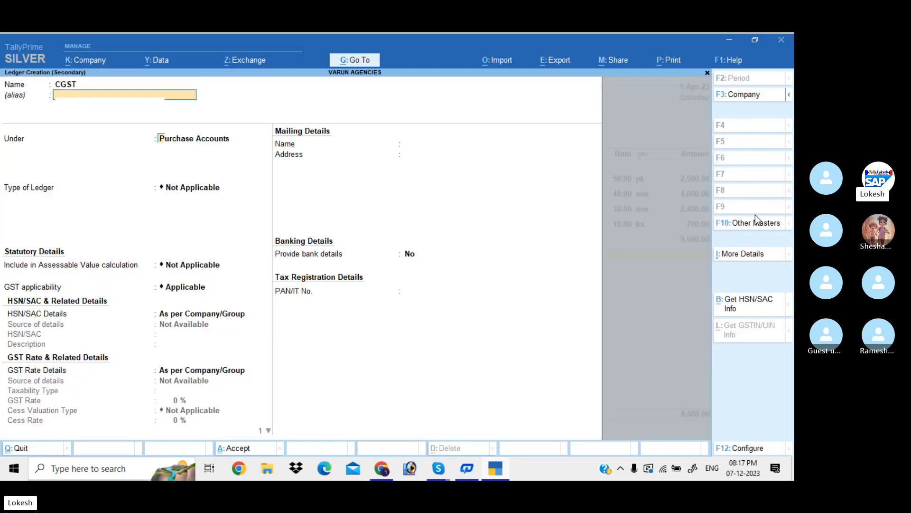
type("DU")
key("Return")
- Set the CGST ledger's duty type to GST and tax type to CGST, keeping the remaining defaults, and save it
key("Up")
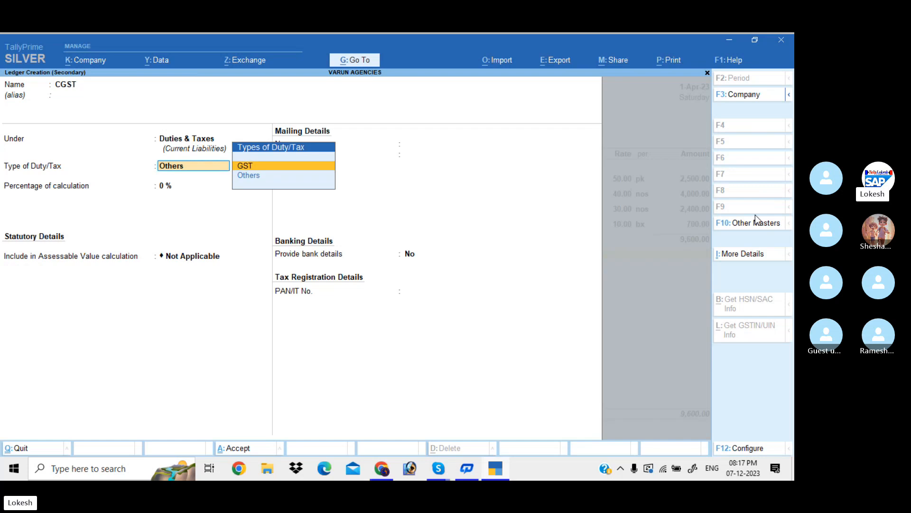
key("Return")
key("Down")
key("Return")
key("Return")
key("Return")
key("Return")
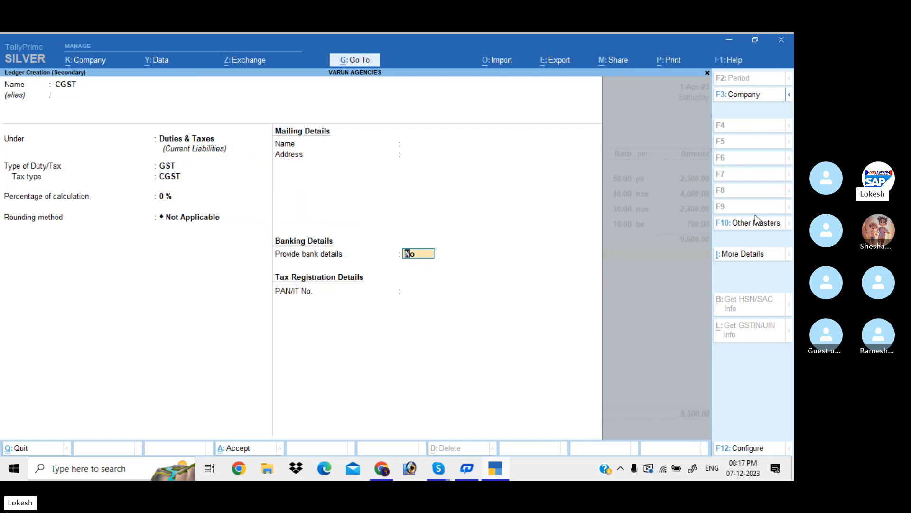
- Create an SGST ledger under Duties & Taxes for the voucher's next tax line
key("alt+c")
type("SGST")
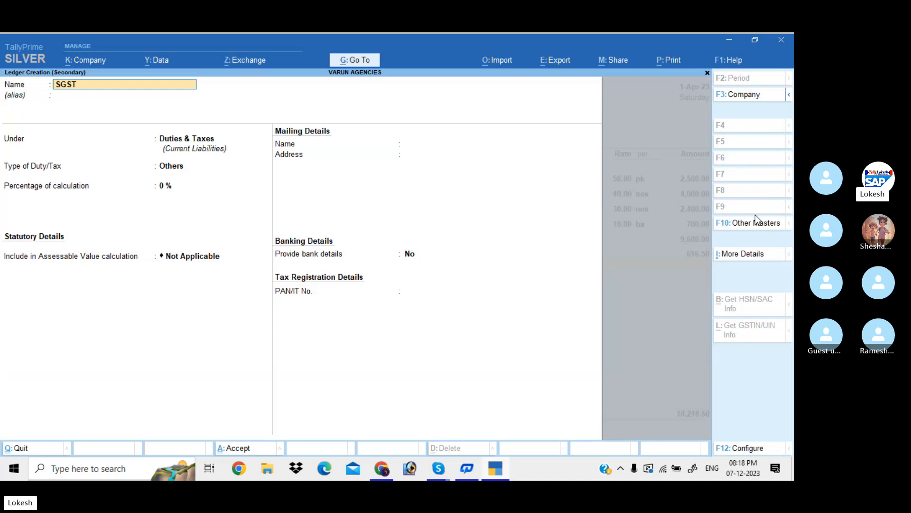
key("Return")
key("Return")
key("Return")
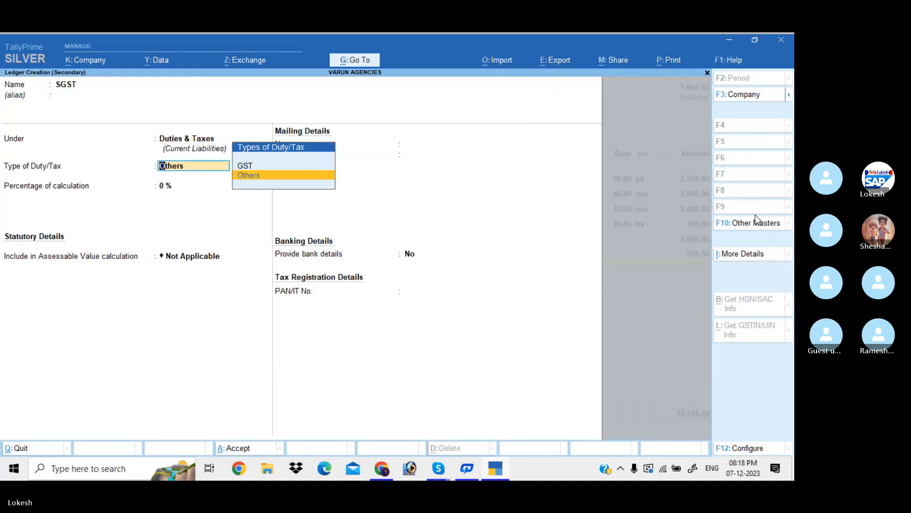
- Set the SGST ledger's duty type to GST and tax type to SGST/UTGST, then save it with the remaining defaults
key("Up")
key("Return")
key("Down")
key("Down")
key("Return")
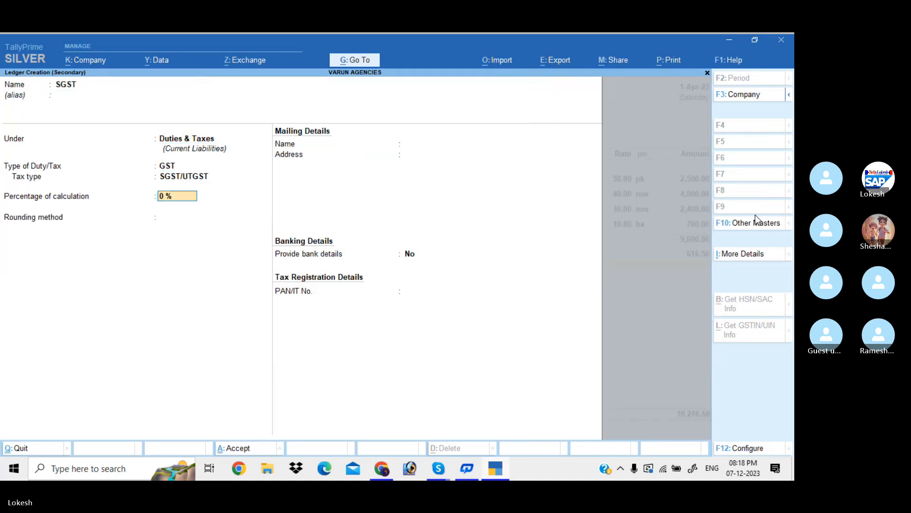
key("Return")
key("Return")
key("Return")
key("Return")
key("Return")
- Finish the tax lines, leave the narration blank and save the Navya Merchants purchase voucher
key("Return")
key("Return")
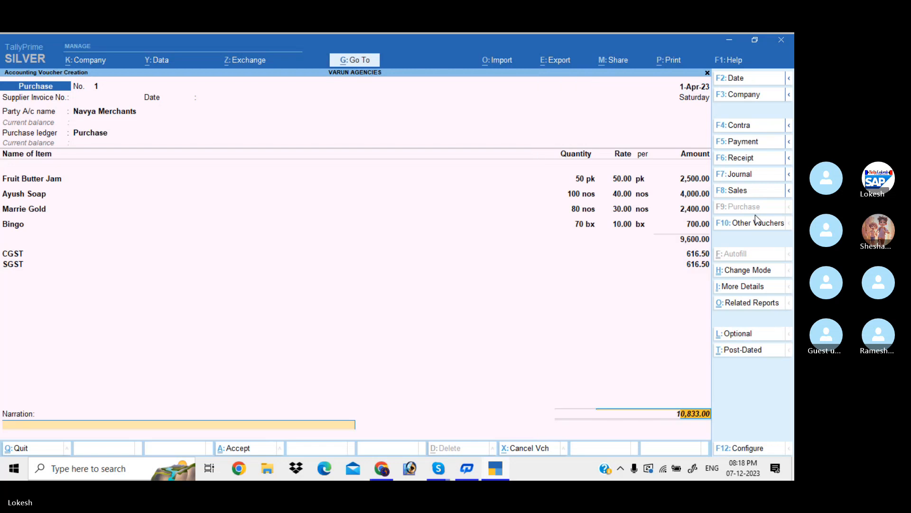
key("Return")
key("y")
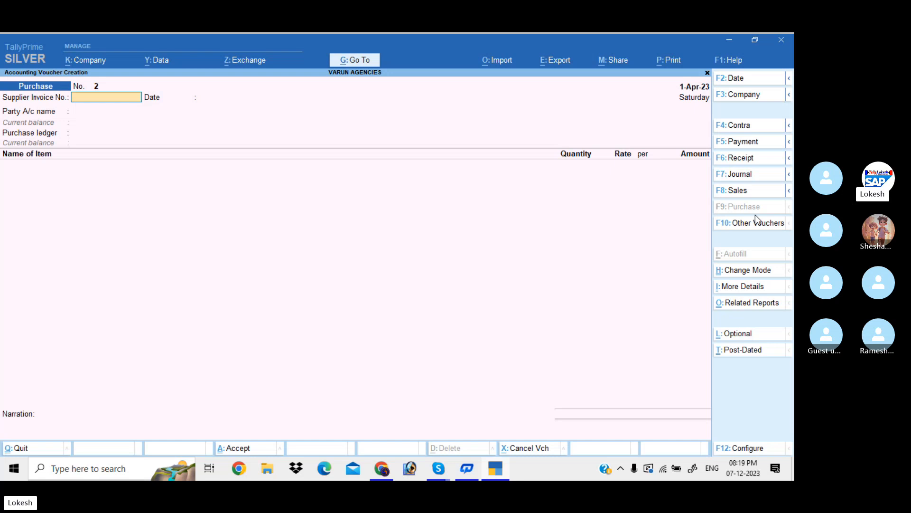
- Leave the purchase voucher entry and open the company's Price levels master for creation
key("Escape")
key("y")
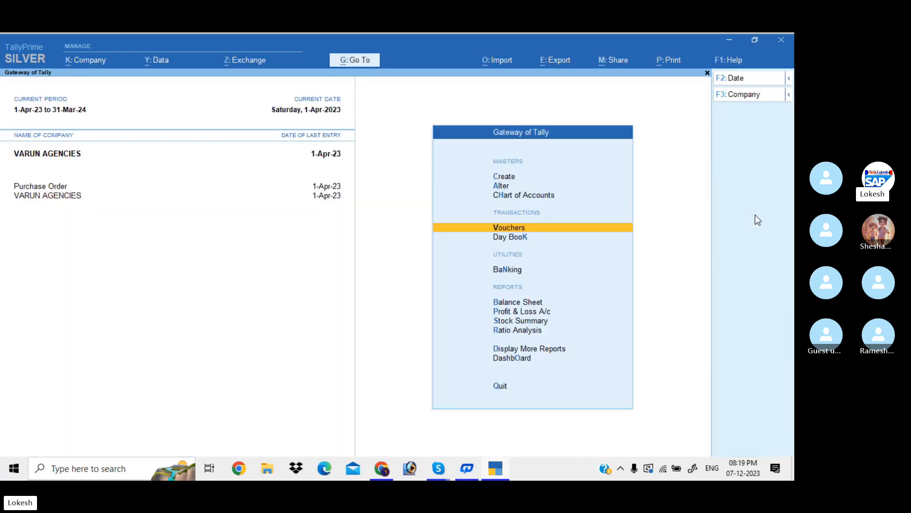
key("Up")
key("Up")
key("Up")
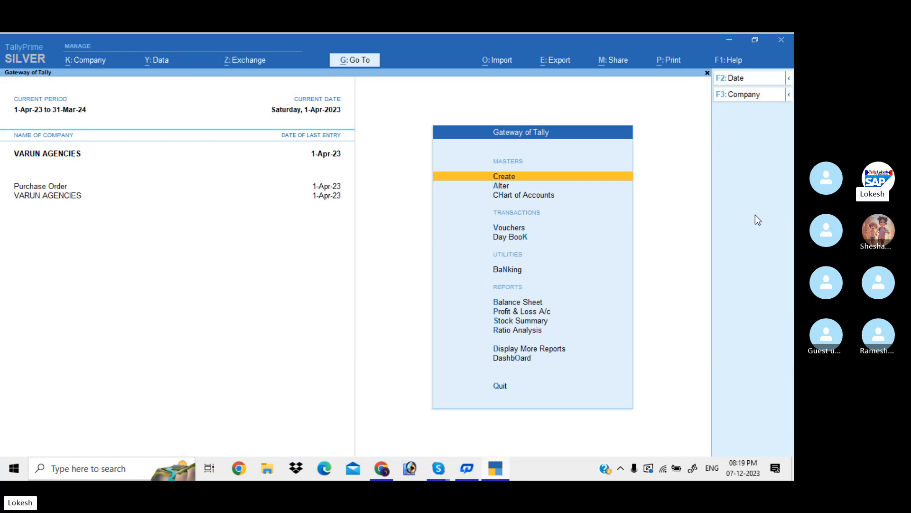
key("Return")
key("Down")
key("Down")
key("Down")
key("Down")
key("Down")
key("Down")
key("Down")
key("Down")
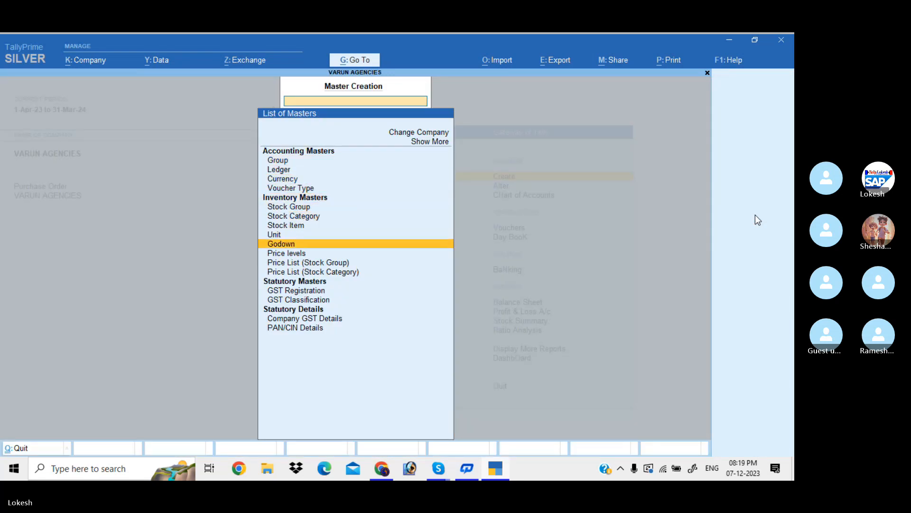
key("Down")
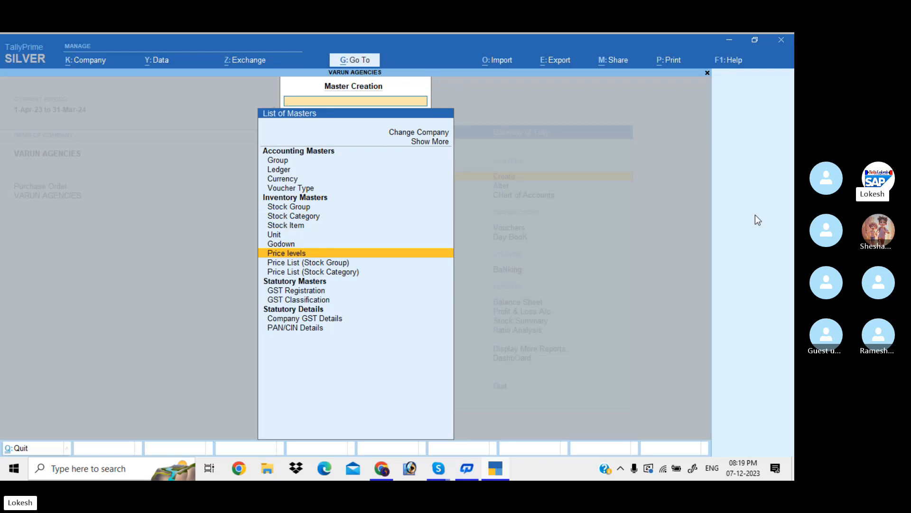
key("Return")
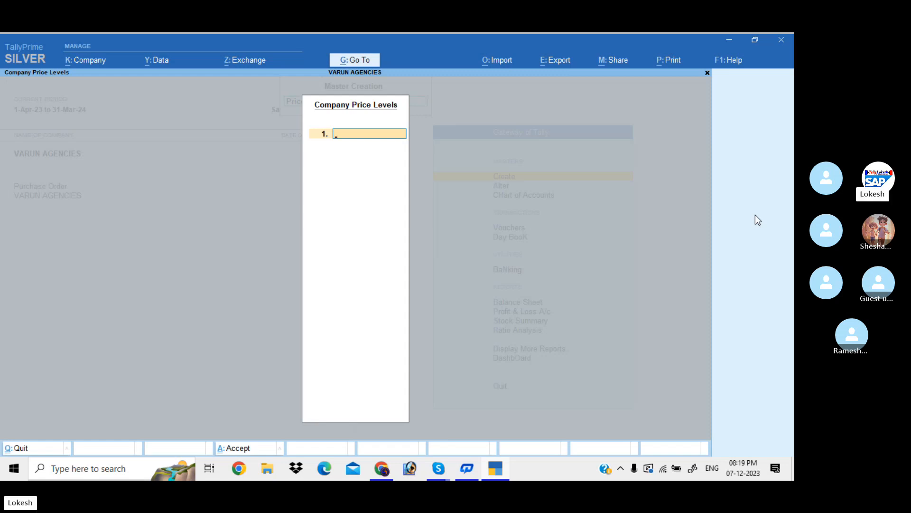
- Add RETAILER and WHOLESELLER as the company price levels and save them
type("RETAILER")
key("Return")
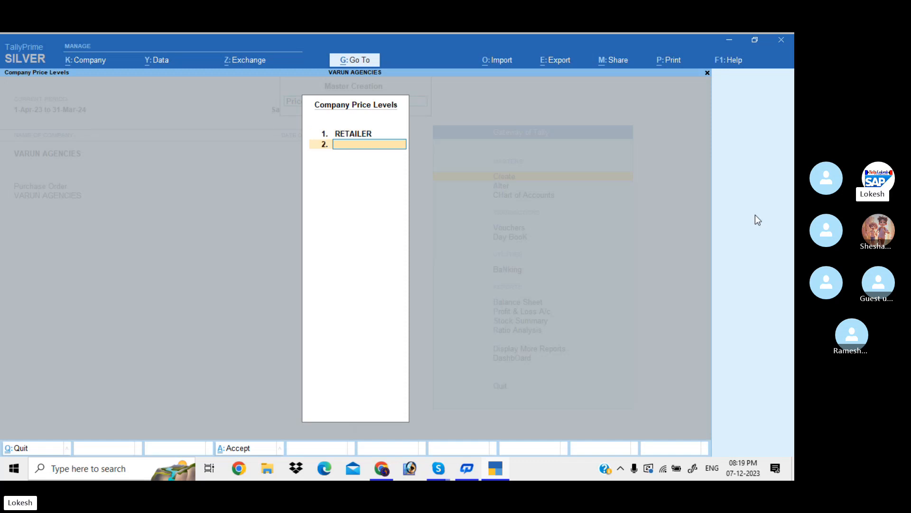
type("WHOLESELLER")
key("Return")
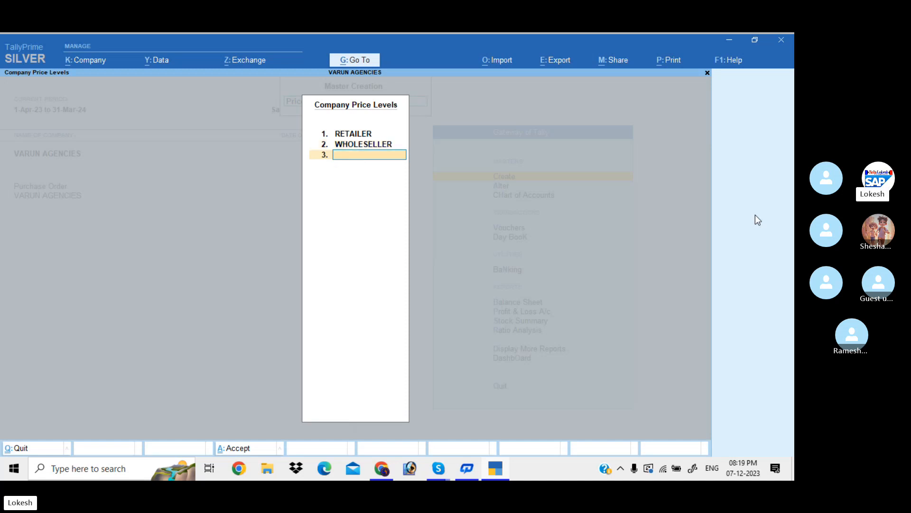
key("ctrl+a")
- Start a stock group price list for All Items at the RETAILER price level, applicable from 1-Apr-23
key("Down")
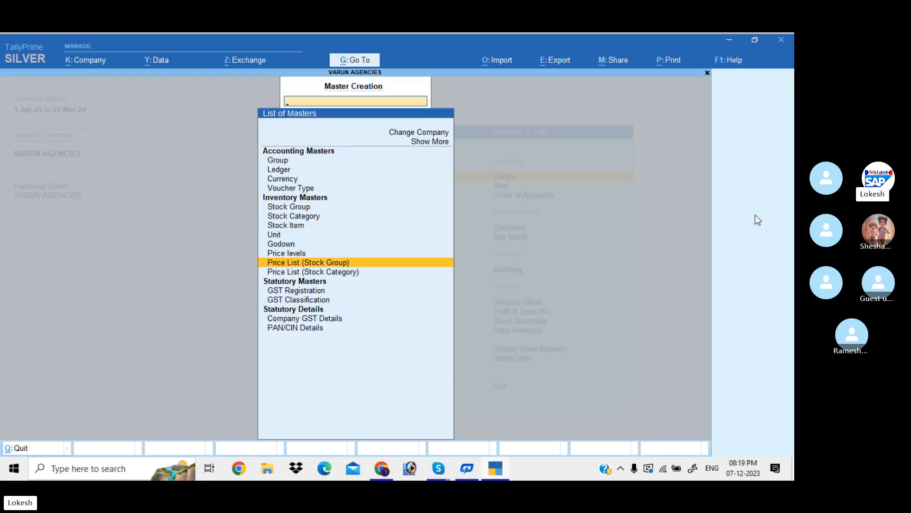
key("Return")
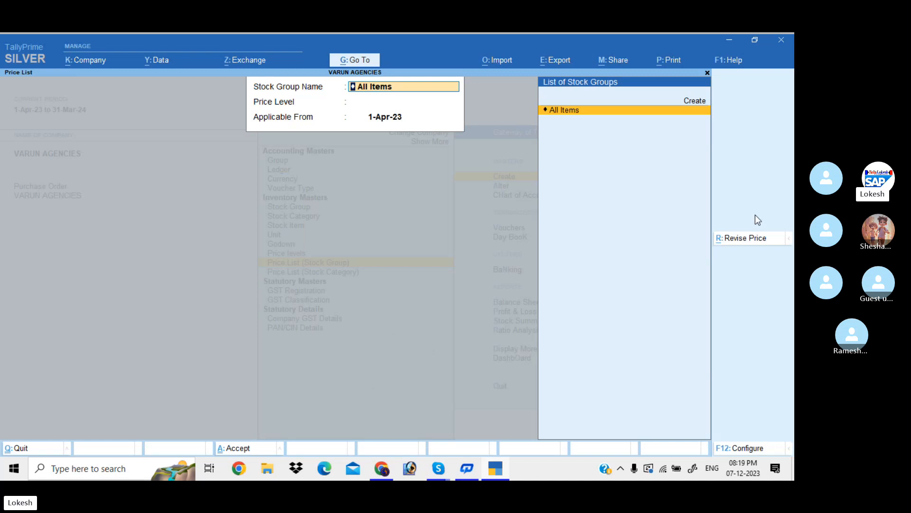
key("Return")
key("Down")
key("Up")
key("Return")
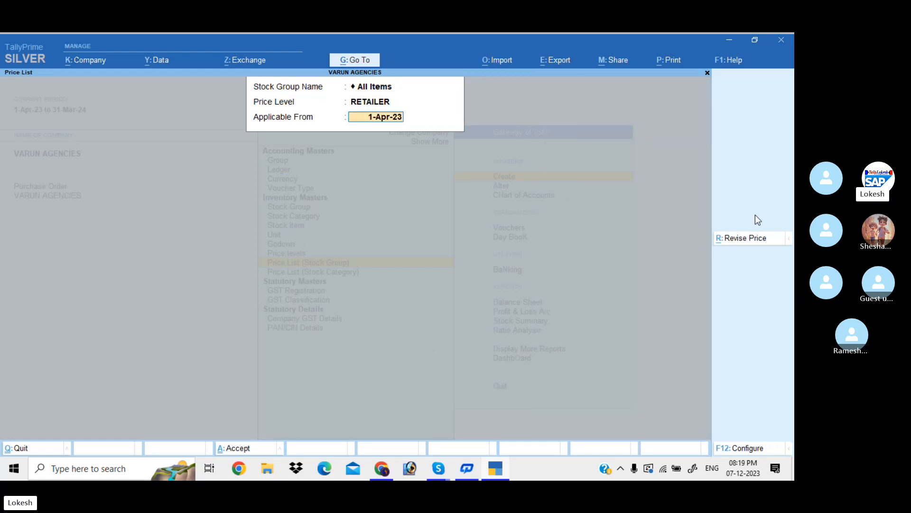
key("Return")
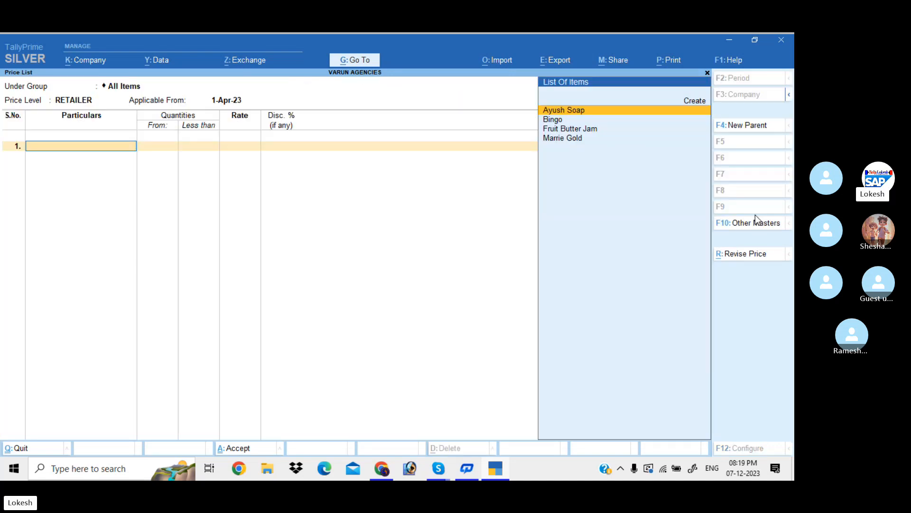
- Add Fruit Butter Jam to the price list with quantities less than 20 pk at a rate of 70 and 5% discount
type("f")
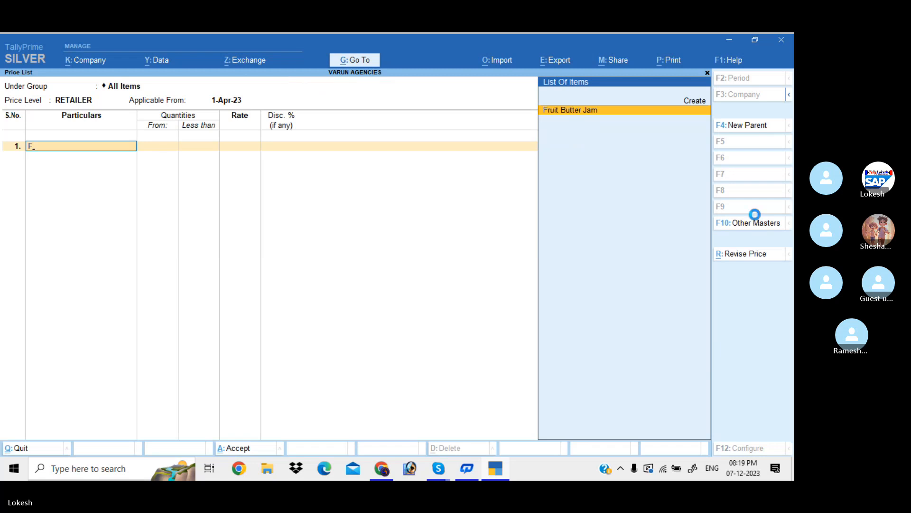
key("Return")
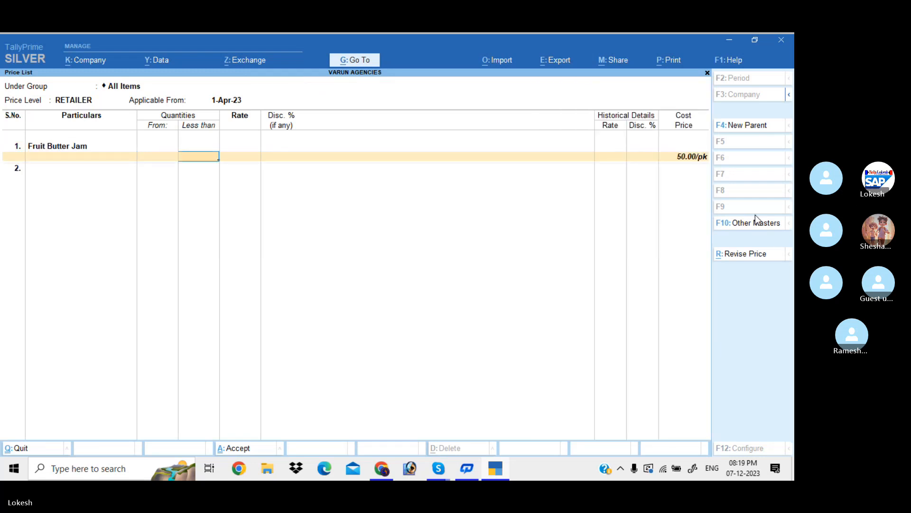
type("20")
key("Return")
type("70")
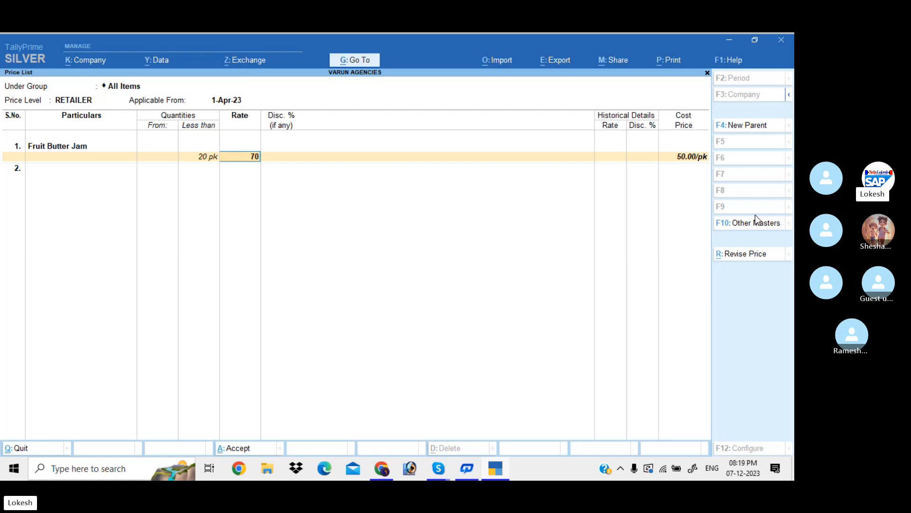
key("Return")
type("5")
key("Return")
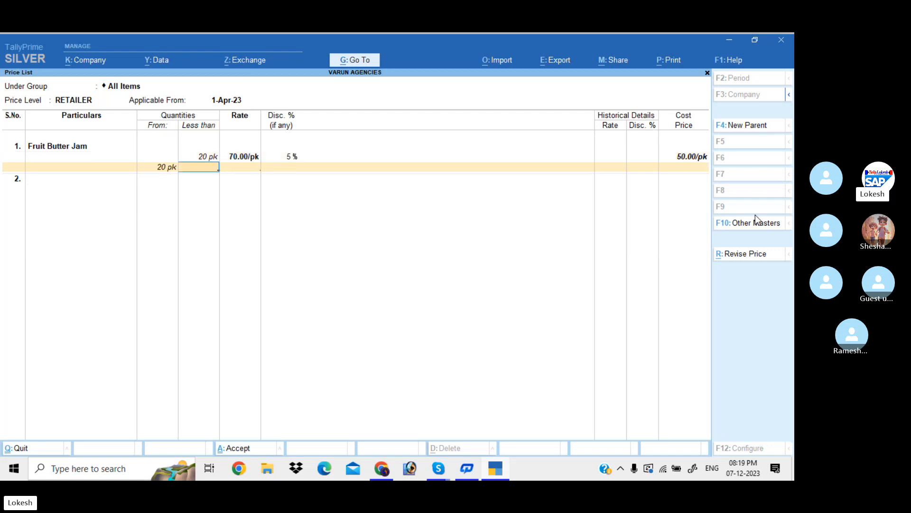
- Add Fruit Butter Jam's 20 to 50 pk quantity slab at a rate of 60 with 6% discount
key("Return")
key("Return")
key("BackSpace")
key("BackSpace")
type("50")
key("Return")
type("60")
key("Return")
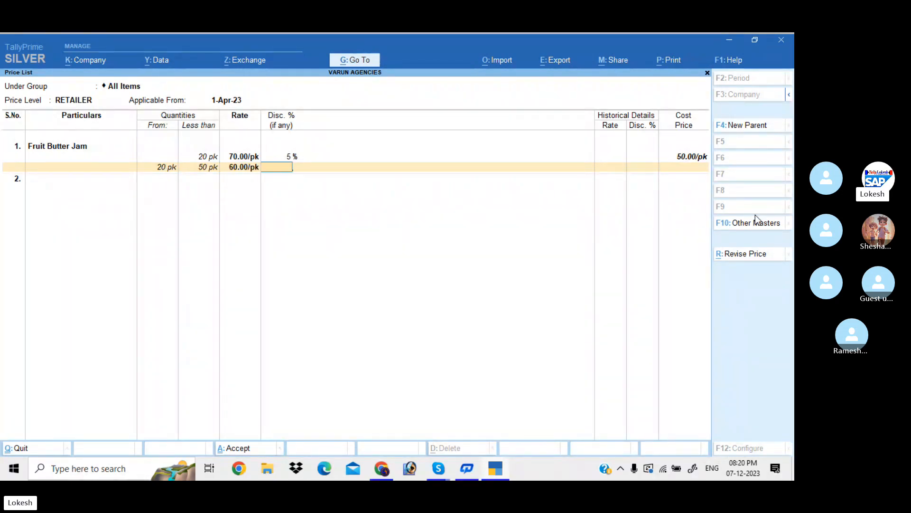
type("6")
key("Return")
- Add Fruit Butter Jam's 50 to 100 pk quantity slab at a rate of 50 with 7% discount
type("100")
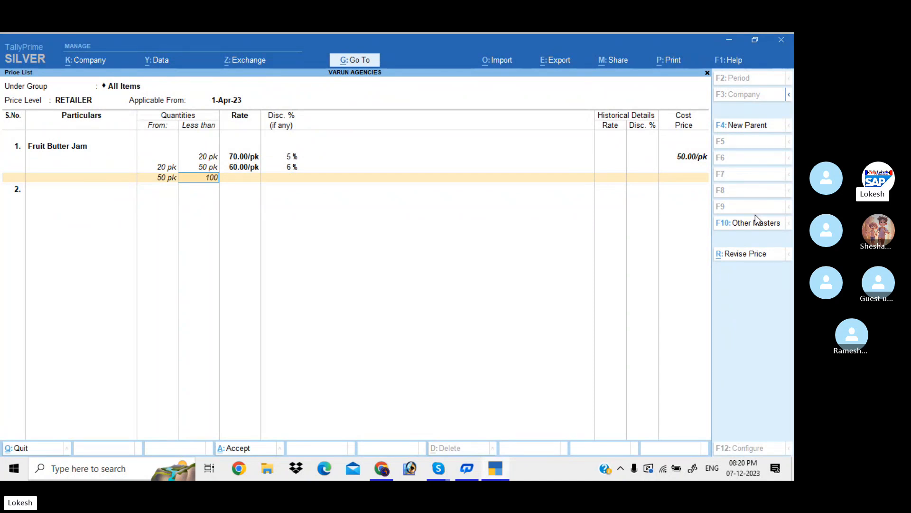
key("Return")
type("50")
key("Return")
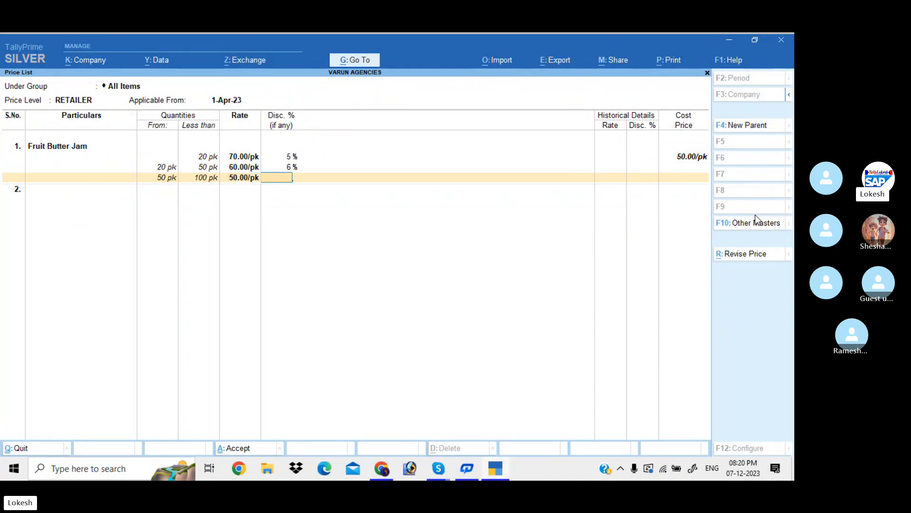
type("7")
key("Return")
- Add Fruit Butter Jam's 100 to 200 pk slab at a rate of 40 with 8% discount and end its slabs
type("200")
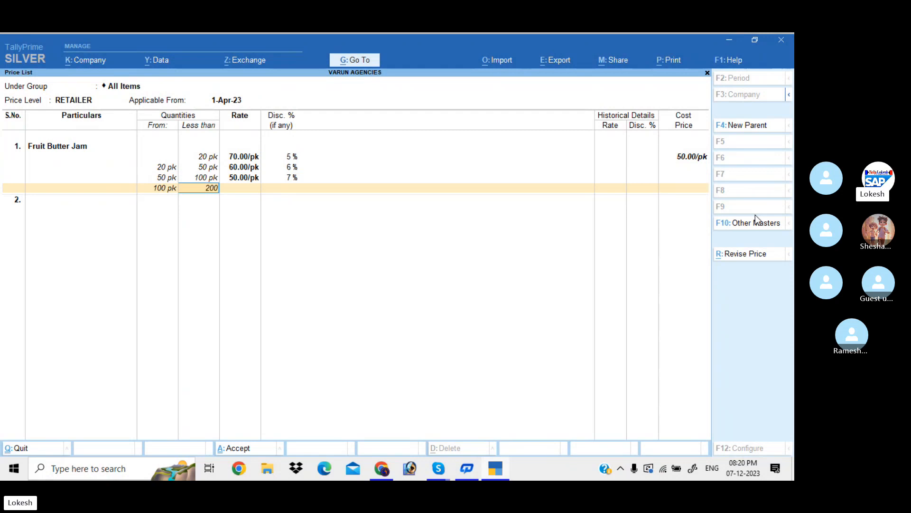
key("Return")
type("40")
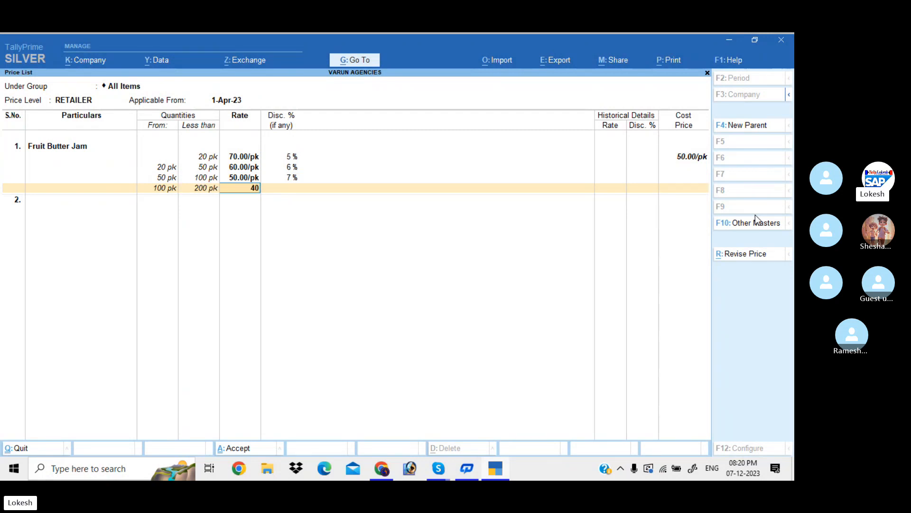
key("Return")
type("8")
key("Return")
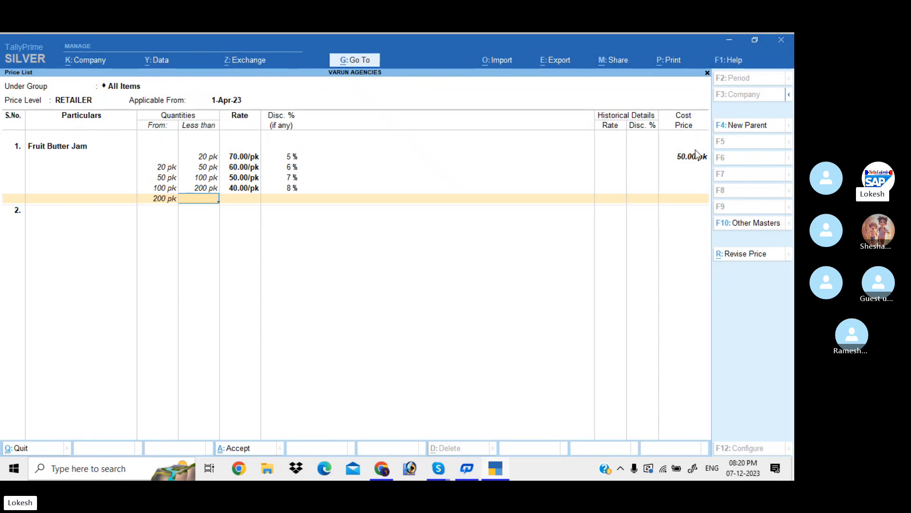
key("Return")
key("Return")
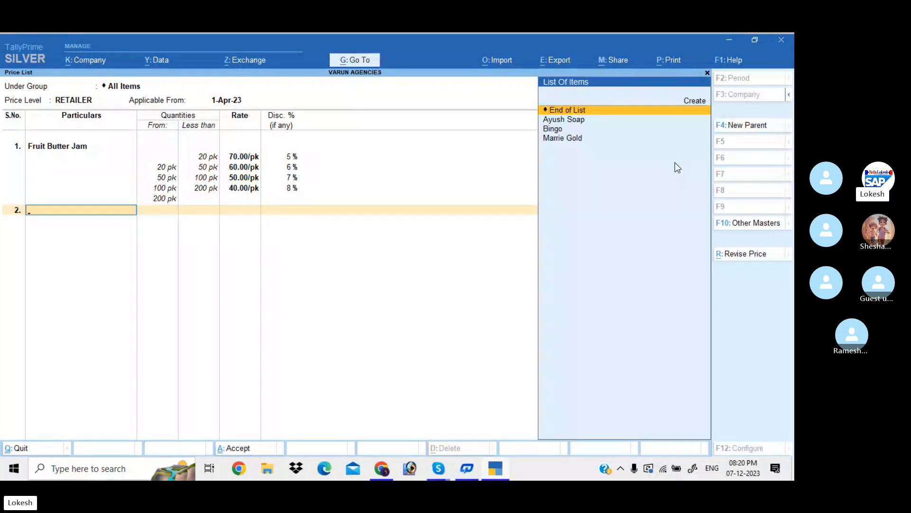
- Add Ayush Soap to the price list with quantities less than 50 nos at a rate of 50 and 5% discount
type("a")
key("Return")
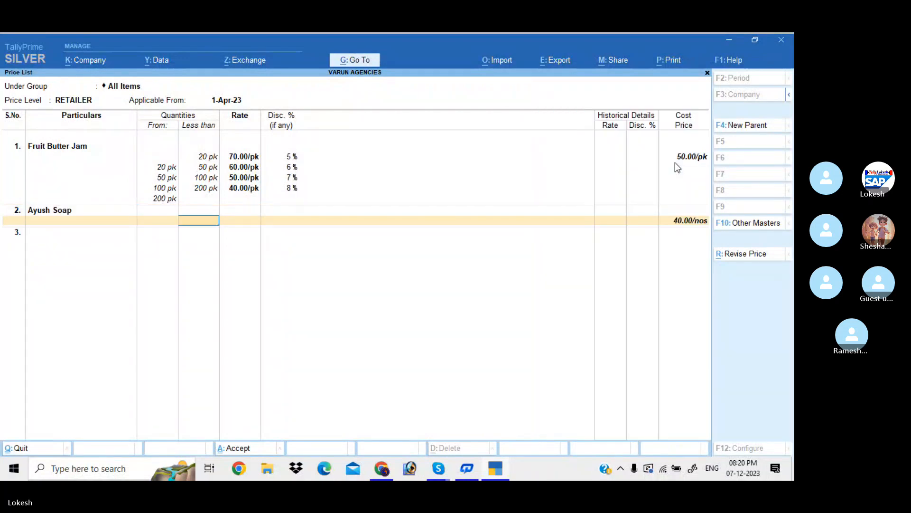
type("50")
key("Return")
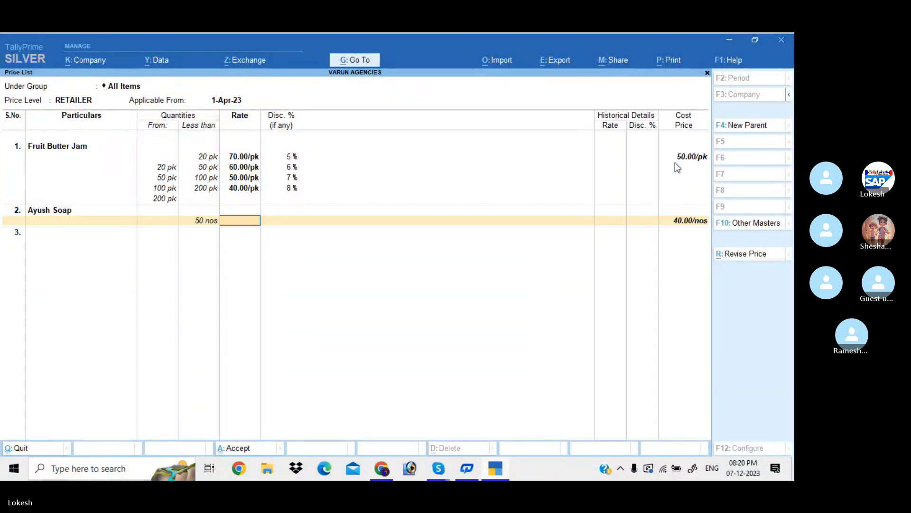
type("50")
key("Return")
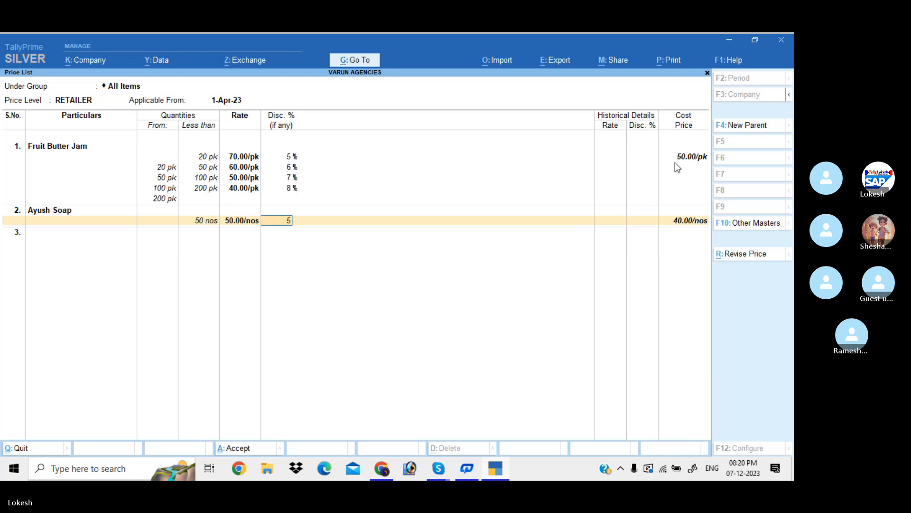
type("5")
key("Return")
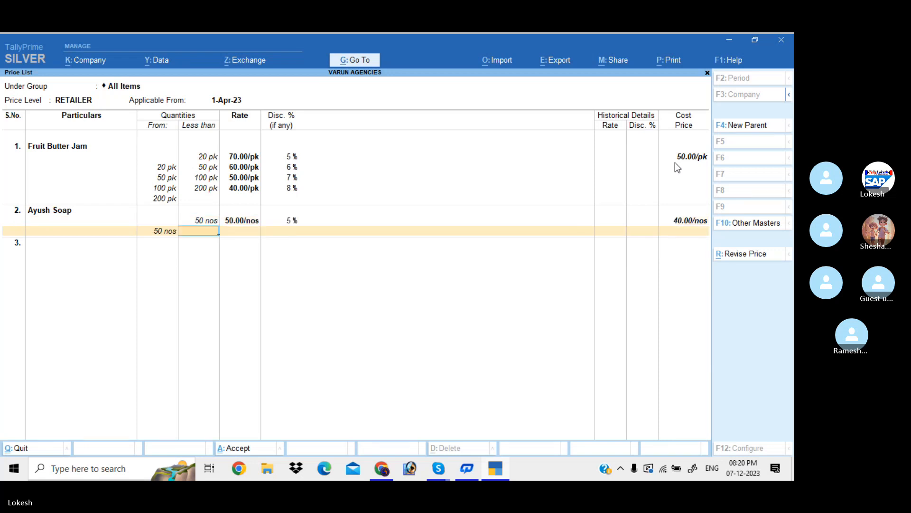
key("Return")
- Add Marrie Gold to the price list with quantities less than 30 nos at a rate of 40 and 5% discount
type("M")
key("Return")
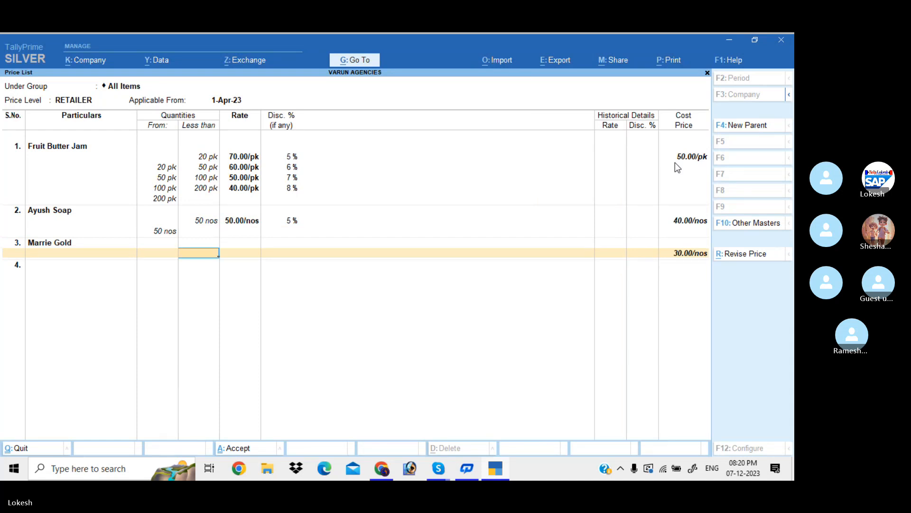
type("30")
key("Return")
type("40")
key("Return")
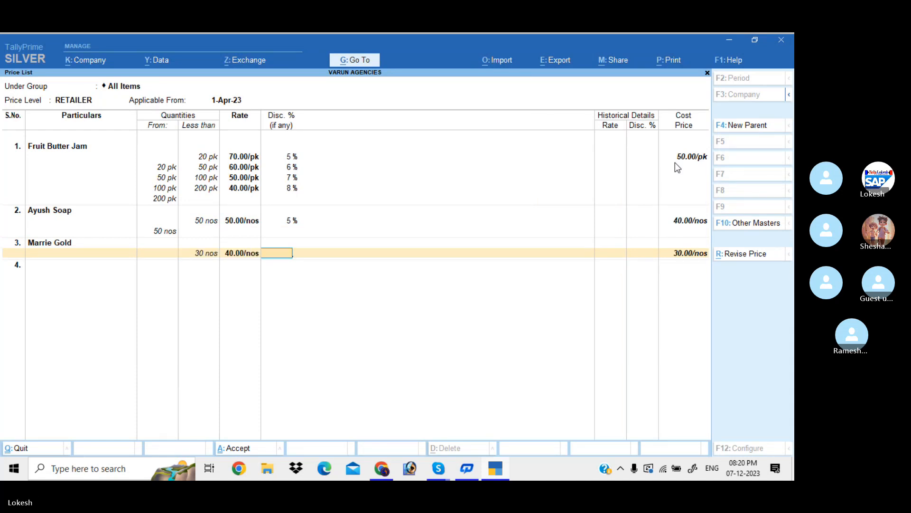
type("5")
key("Return")
key("Return")
key("Return")
key("Return")
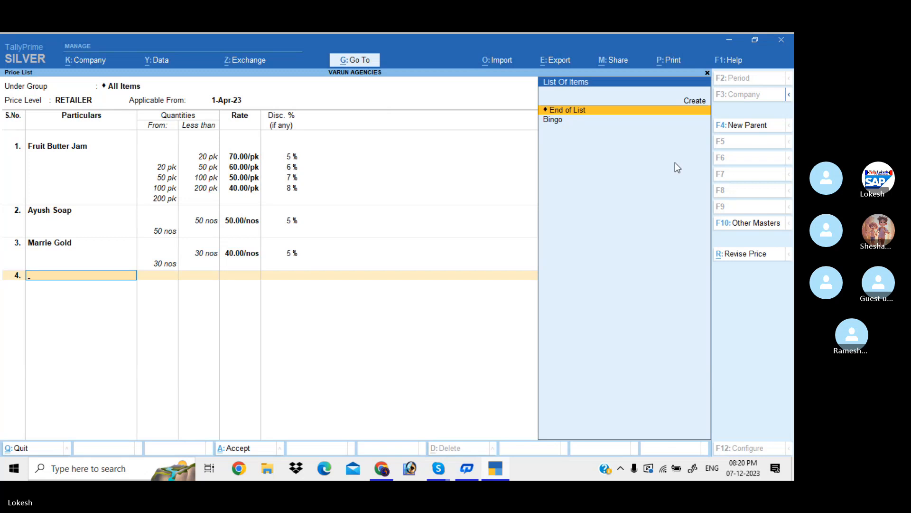
- Add Bingo with quantities less than 34 bx at a rate of 30 and 5% discount, then end the item list
key("Down")
key("Return")
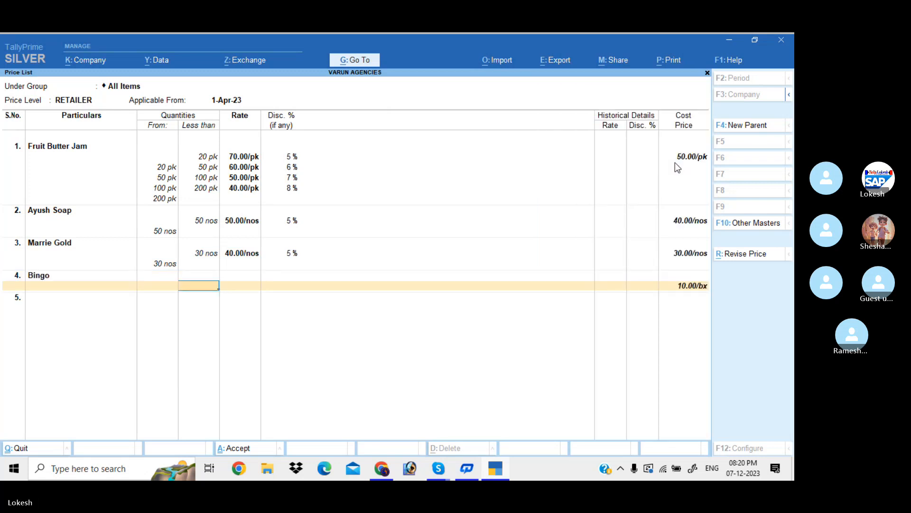
type("34")
key("Return")
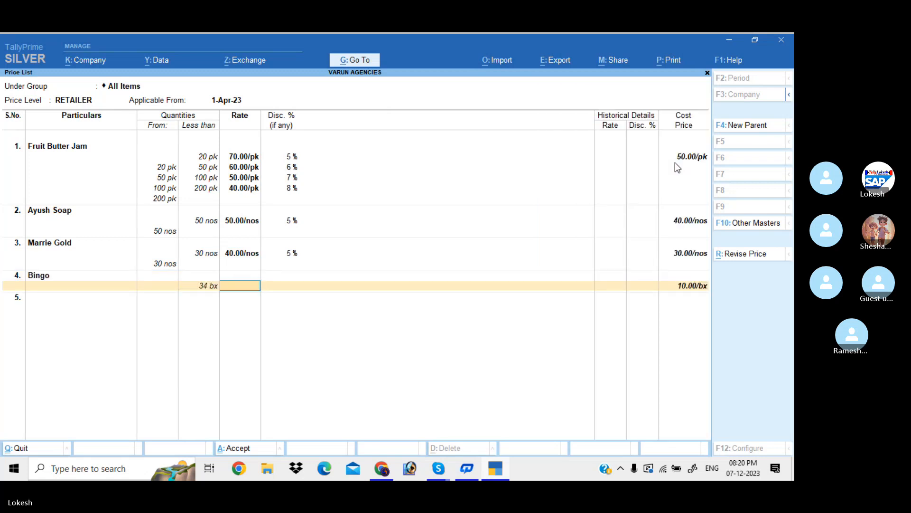
type("30")
key("Return")
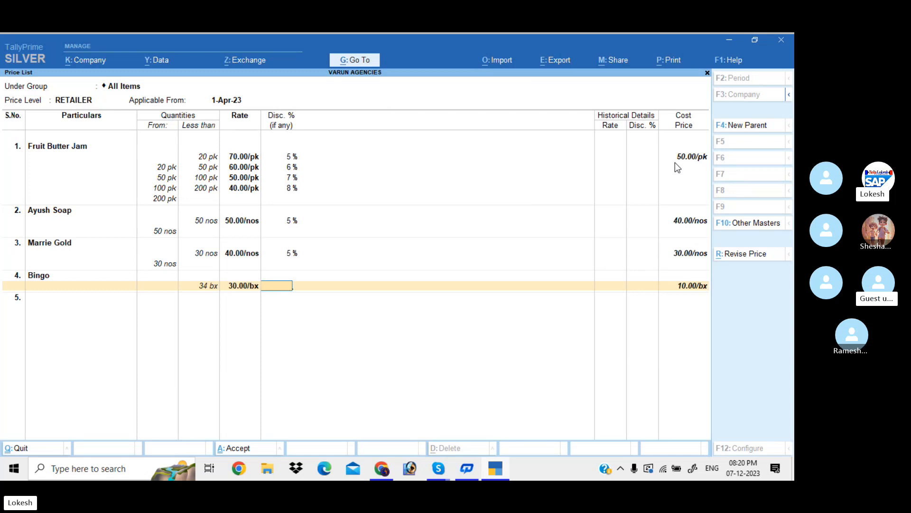
type("5")
key("Return")
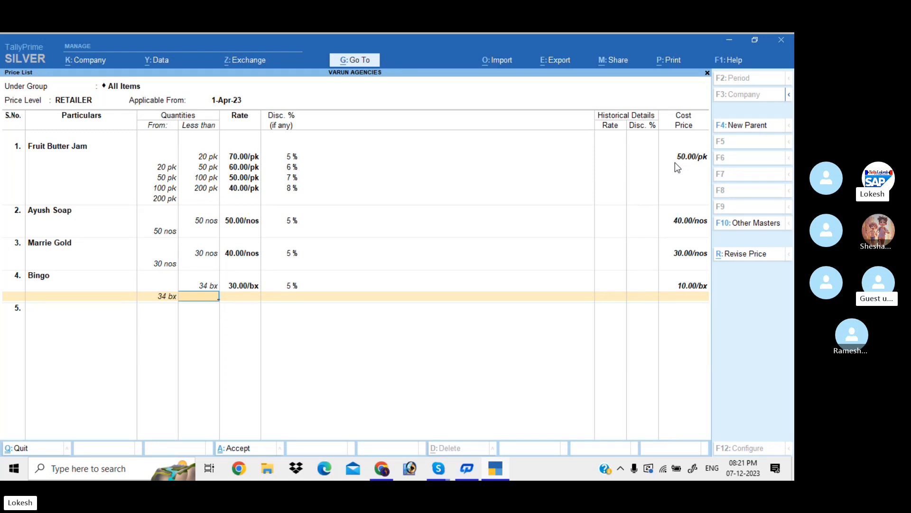
key("Return")
key("Return")
key("Return")
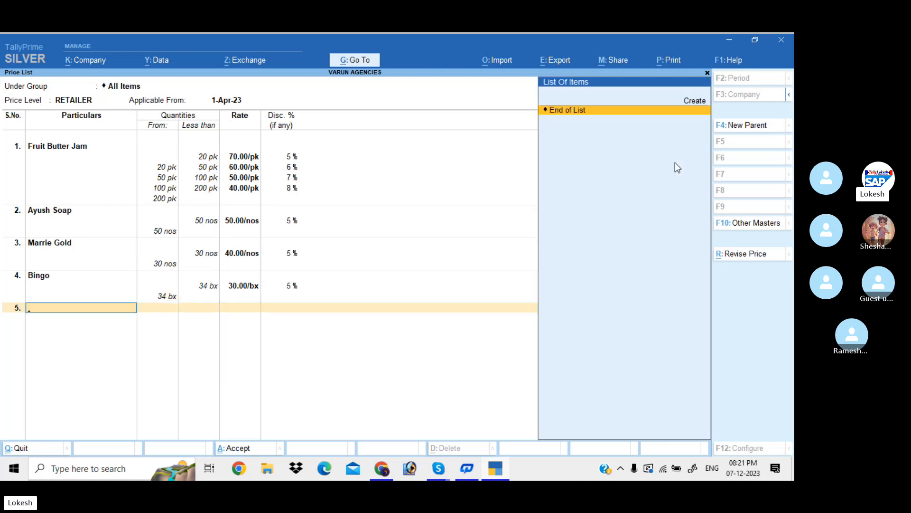
key("Return")
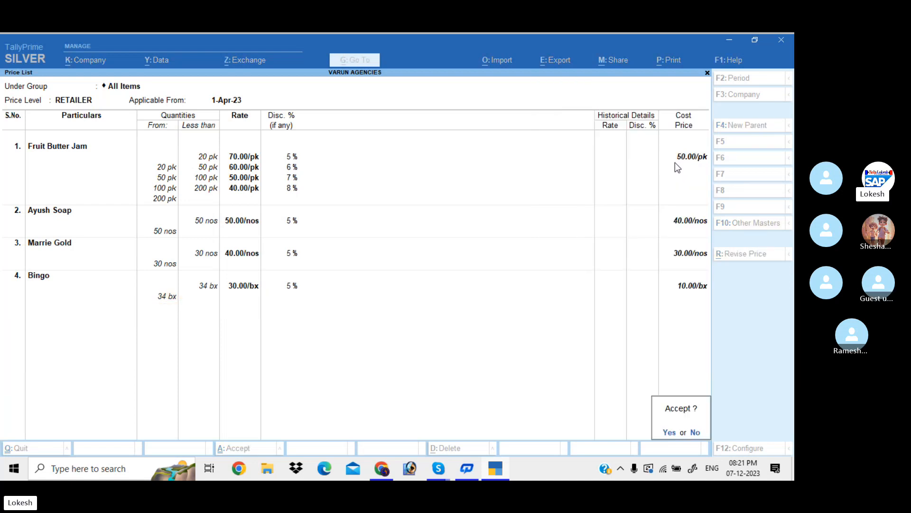
- Save the RETAILER price list for all items and leave the price list setup
key("Return")
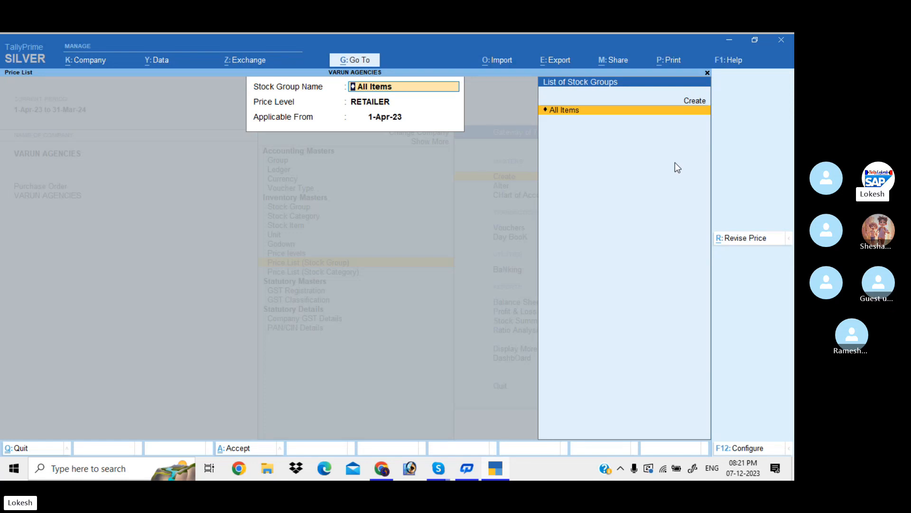
key("Escape")
key("Escape")
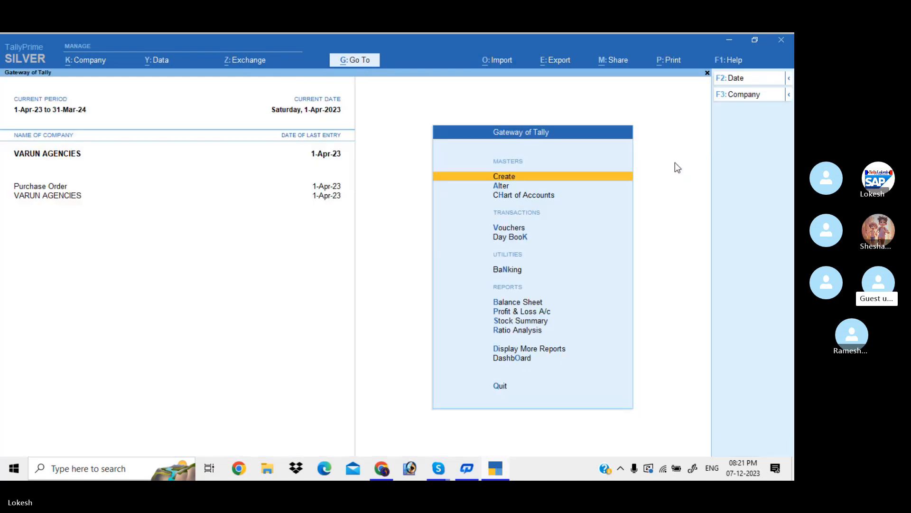
- Start a new sales voucher for VARUN AGENCIES
key("Down")
key("Down")
key("Down")
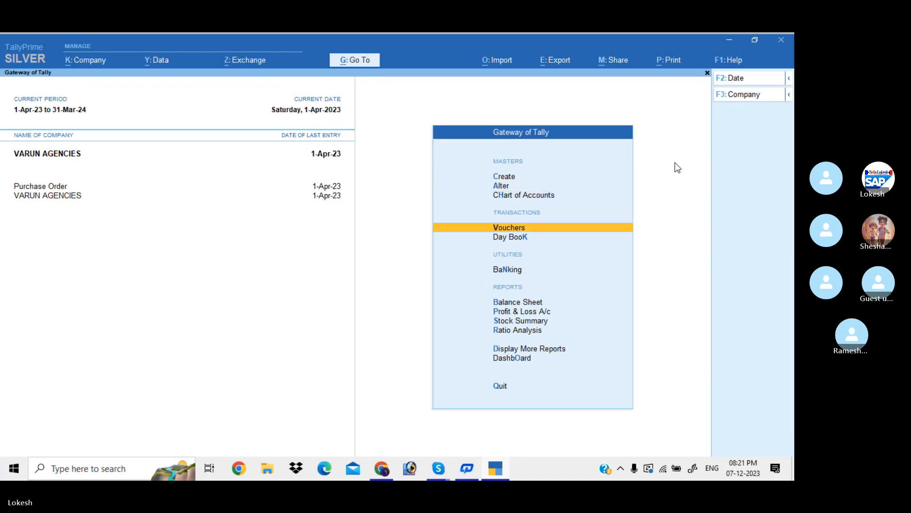
key("Return")
left_click(749, 192)
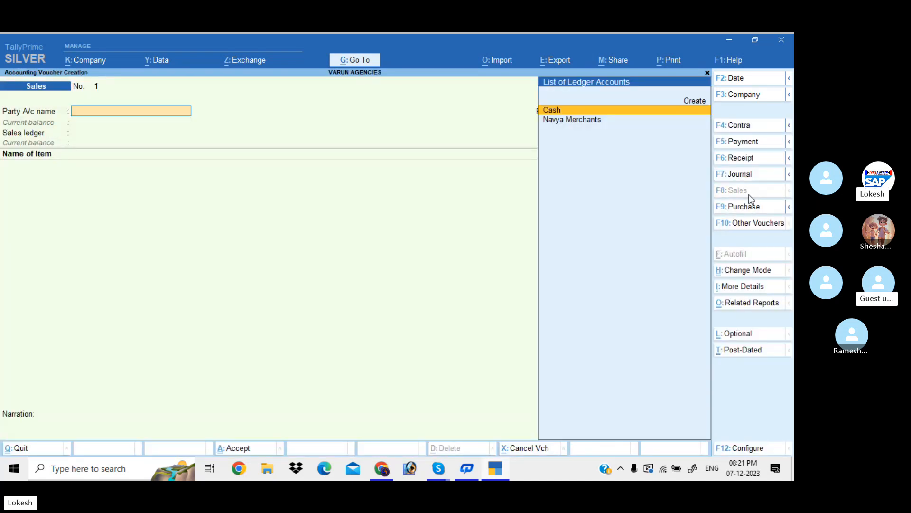
- Create a party ledger named Jhone Traders under Sundry Debtors from the sales voucher
key("Down")
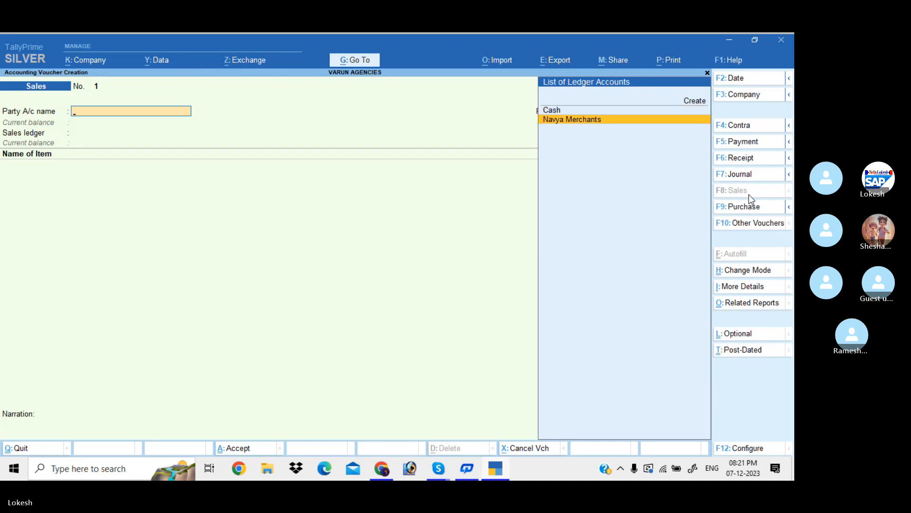
key("alt+c")
type("J")
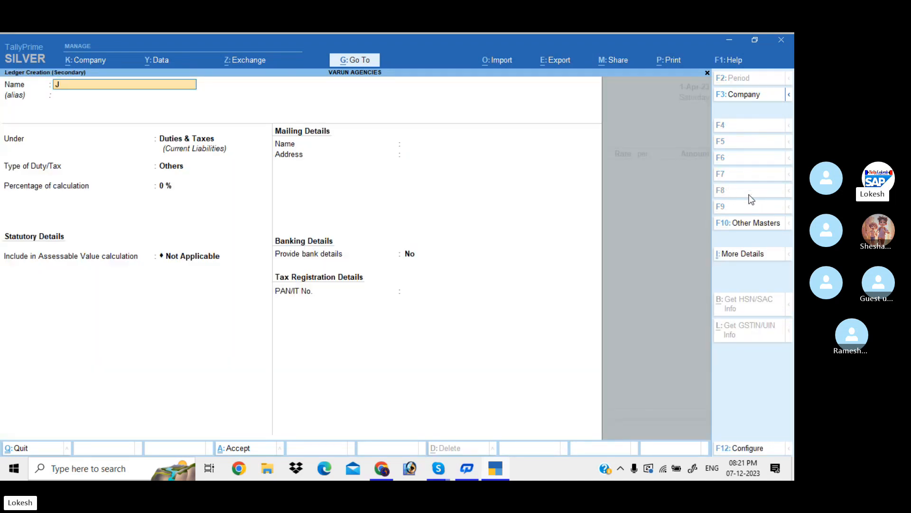
type("hone Traders")
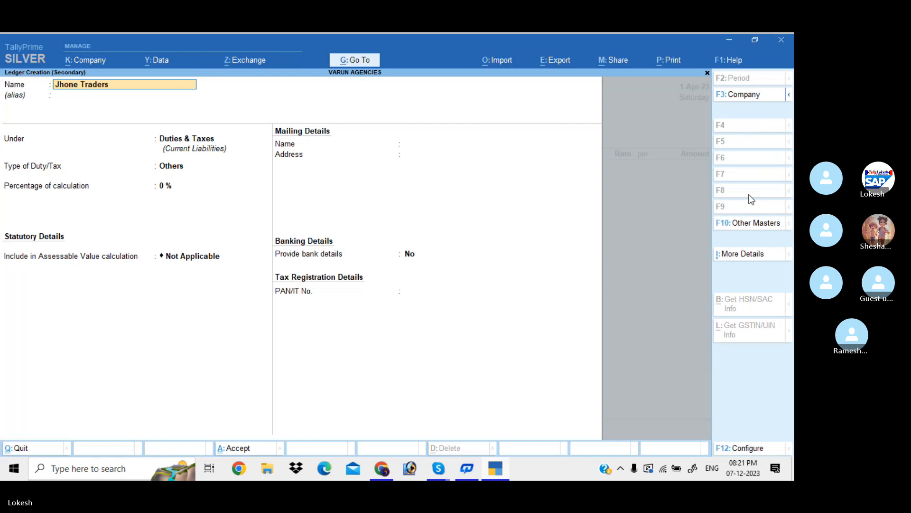
key("Return")
key("Return")
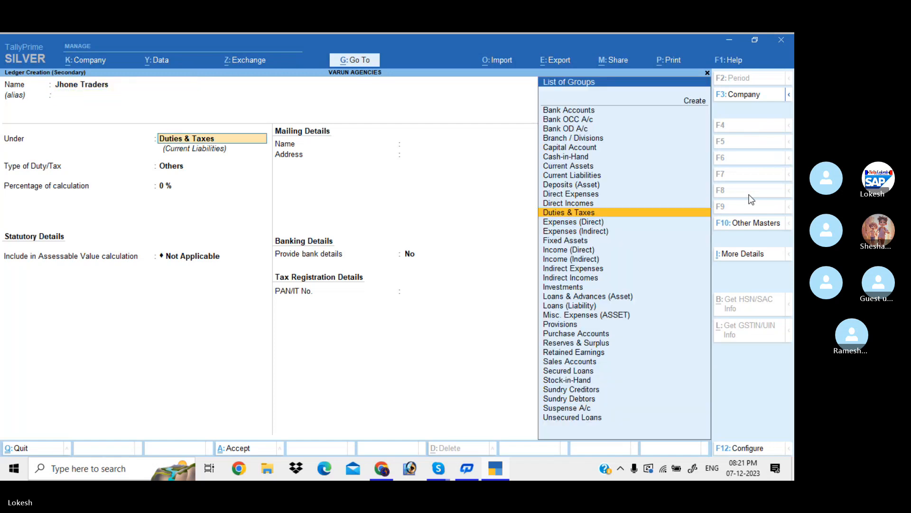
type("Sun")
key("Down")
key("Return")
key("Return")
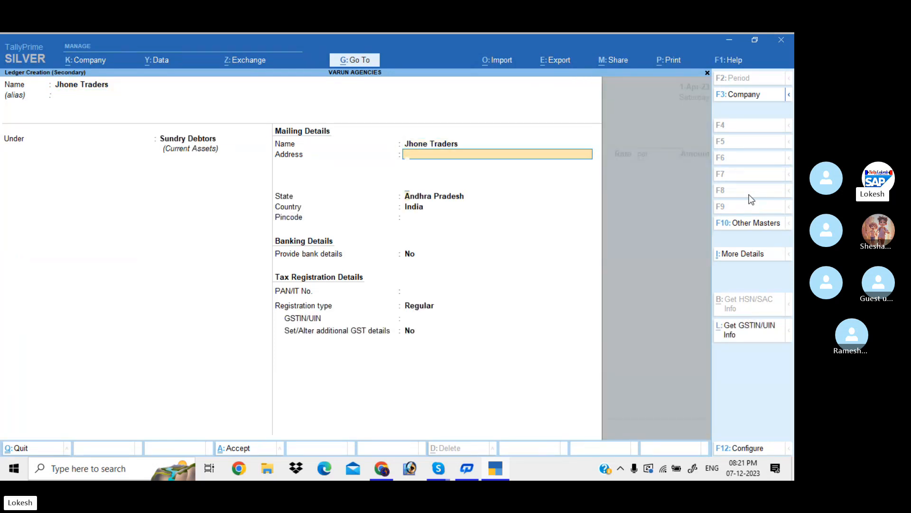
- Keep the Andhra Pradesh and Regular registration defaults, fill in the GSTIN/UIN, and save the Jhone Traders ledger
key("Return")
key("Return")
key("Return")
key("Return")
key("Return")
key("Return")
key("Return")
type("37")
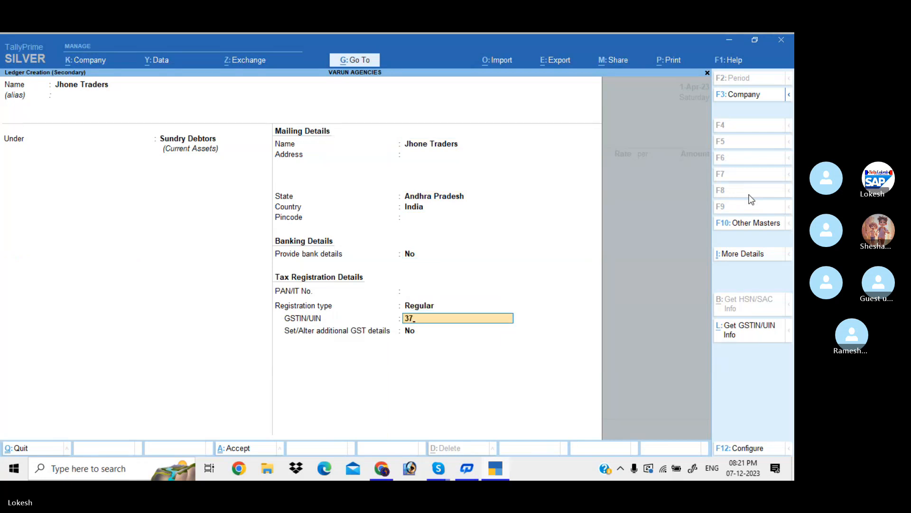
key("Return")
key("Return")
key("Return")
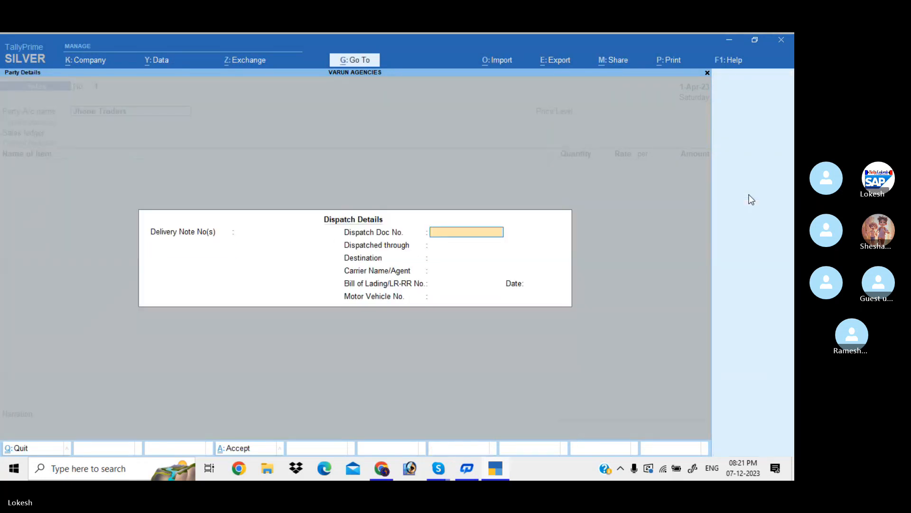
- Accept the dispatch and buyer details without changes and set the voucher's price level to RETAILER
key("Return")
key("Return")
key("Return")
key("Return")
key("Return")
key("Return")
key("Return")
key("Return")
key("Return")
key("Return")
key("Return")
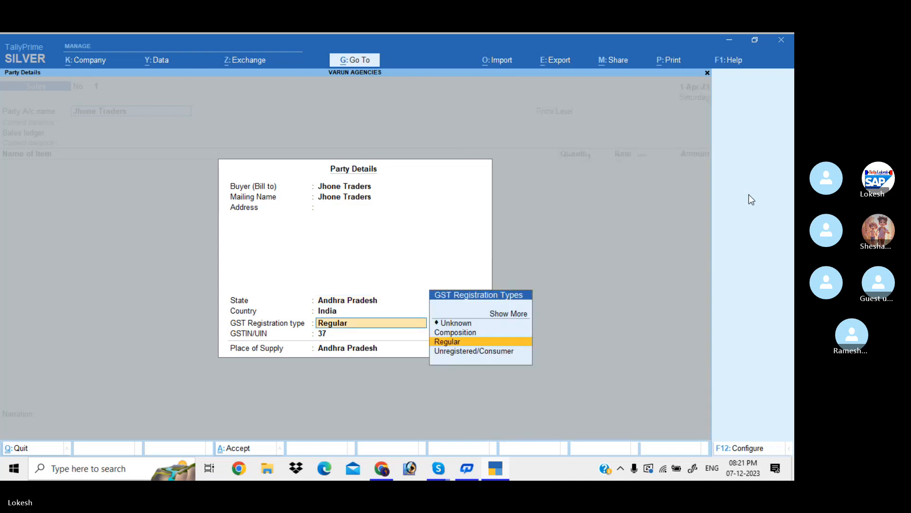
key("Return")
key("Return")
key("Return")
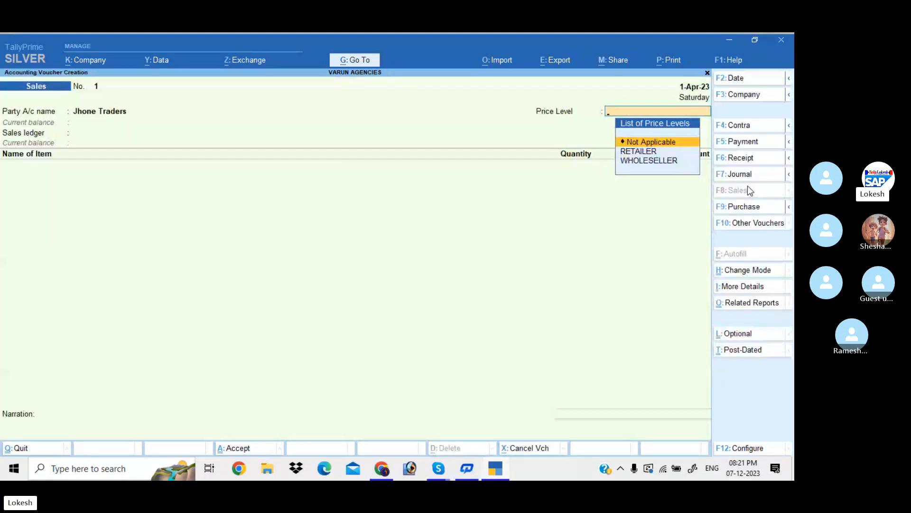
left_click(655, 151)
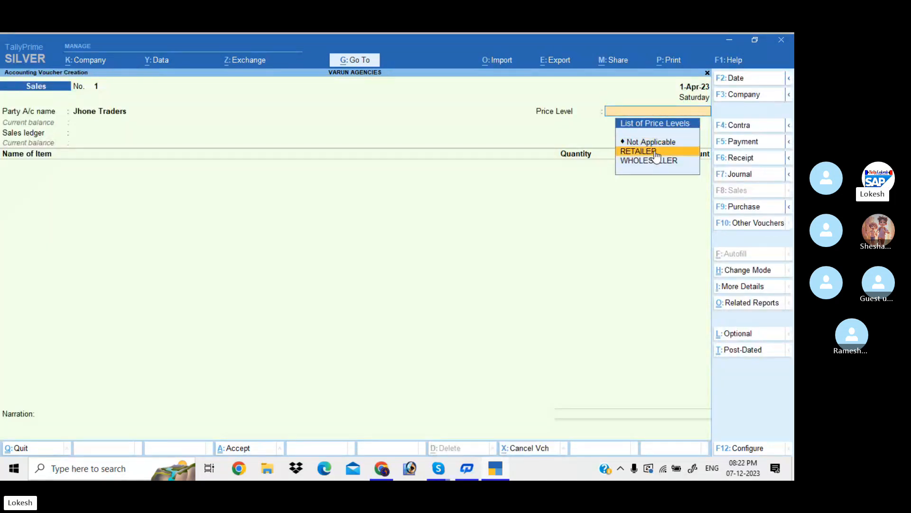
left_click(656, 152)
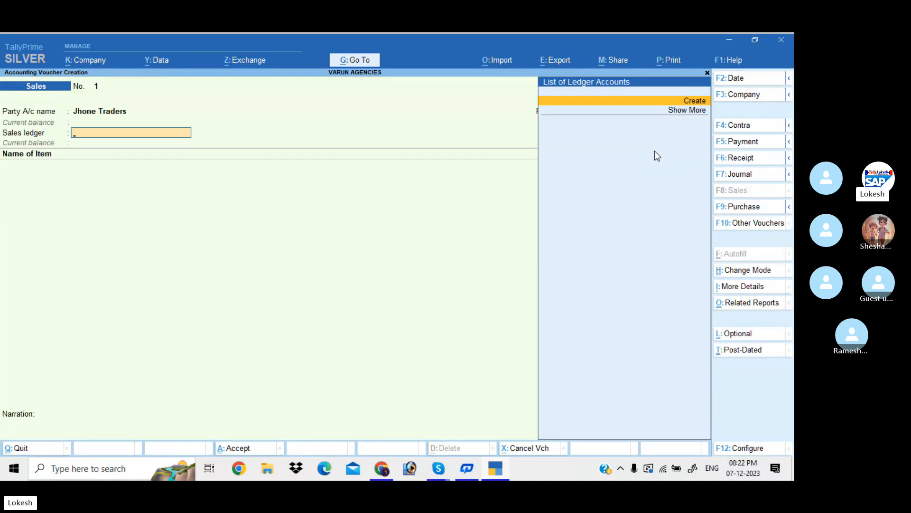
- Enable the discount column in invoices for VARUN AGENCIES and set the voucher's price level to RETAILER again
left_click(98, 65)
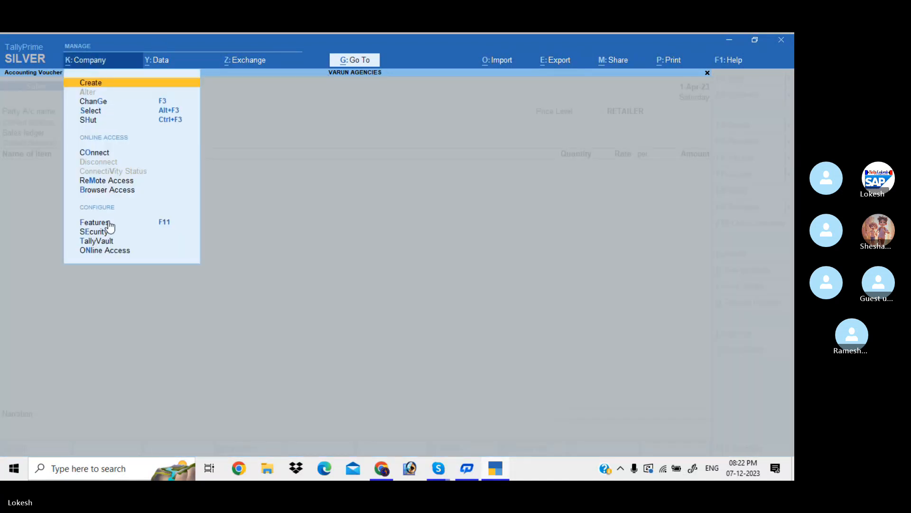
left_click(110, 227)
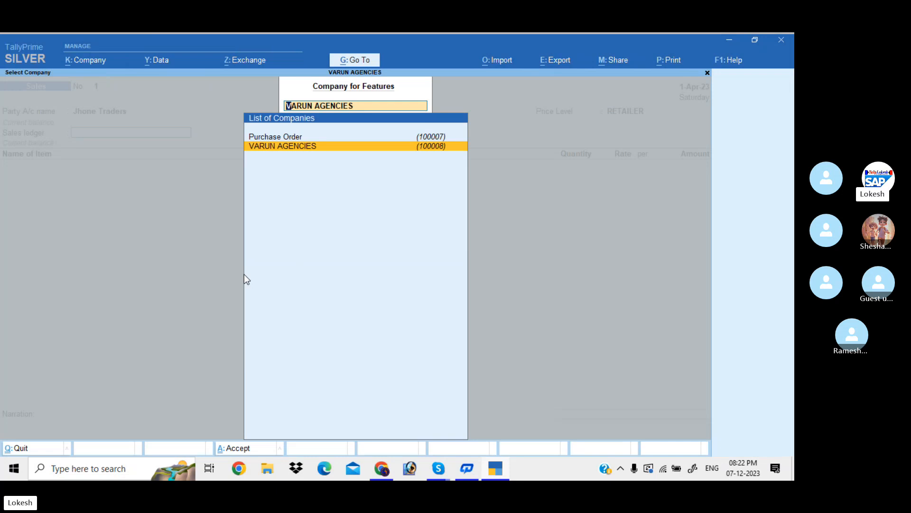
key("Return")
left_click(325, 331)
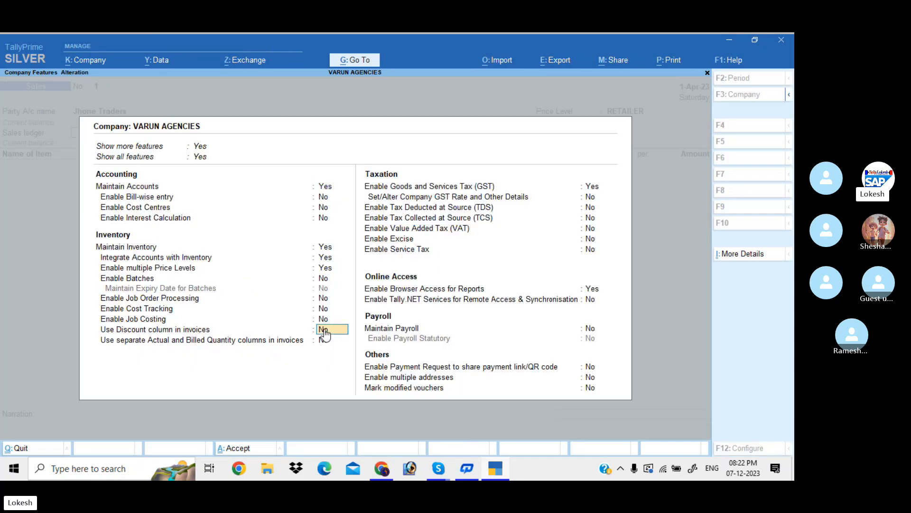
key("y")
key("ctrl+a")
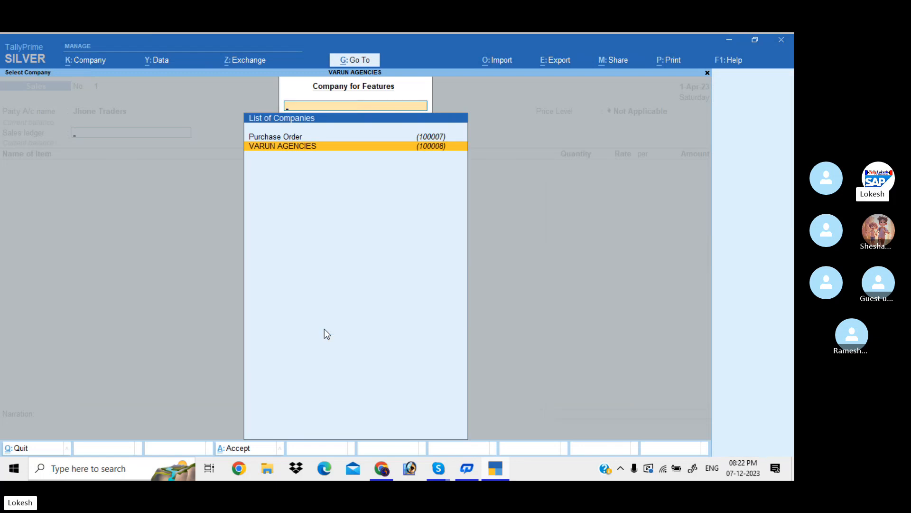
key("Escape")
key("BackSpace")
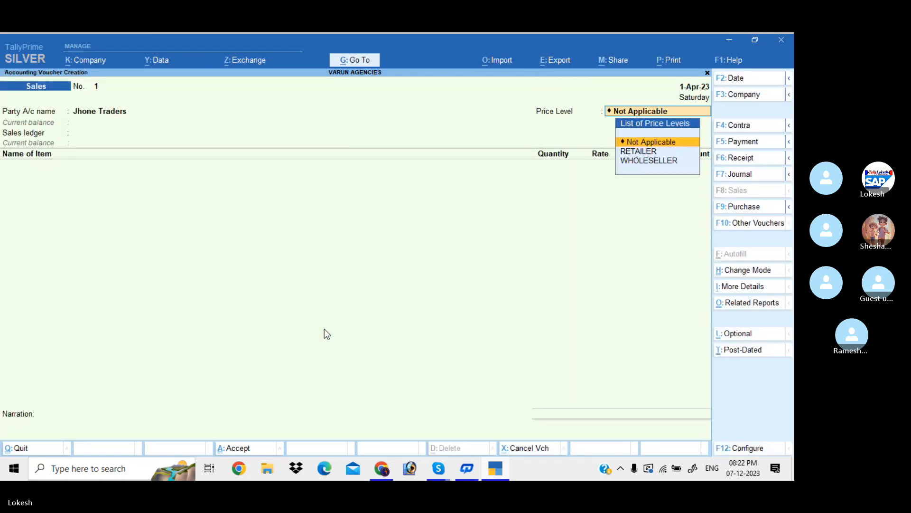
key("Return")
- Create a ledger named Sales under Sales Accounts for the voucher's sales ledger
key("Return")
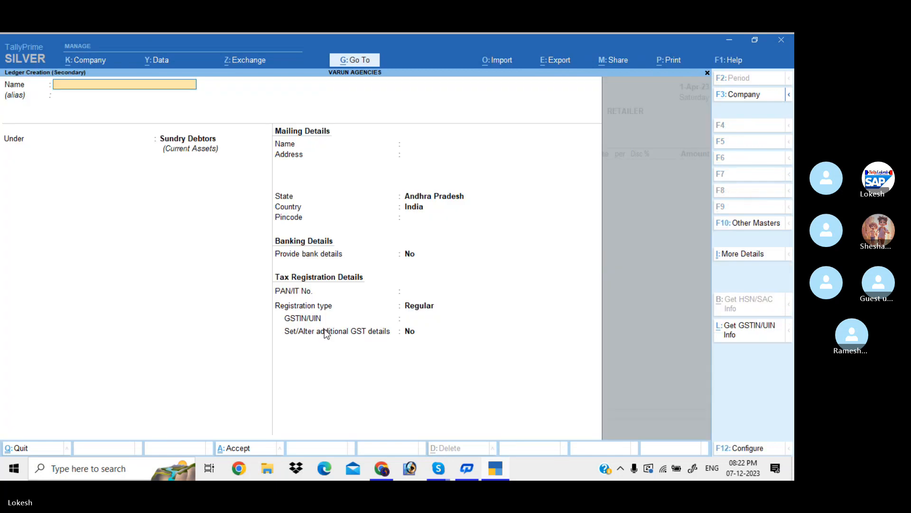
type("Sales")
key("Return")
key("Return")
type("sa")
key("Return")
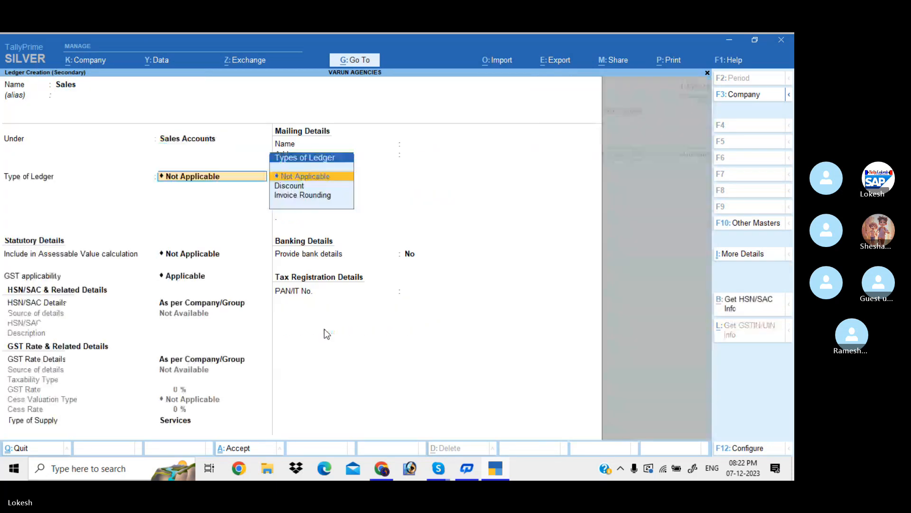
- Set the Sales ledger's type of supply to Goods, keep its other defaults, and save it
key("Return")
key("Return")
key("Return")
key("Return")
key("Return")
key("Up")
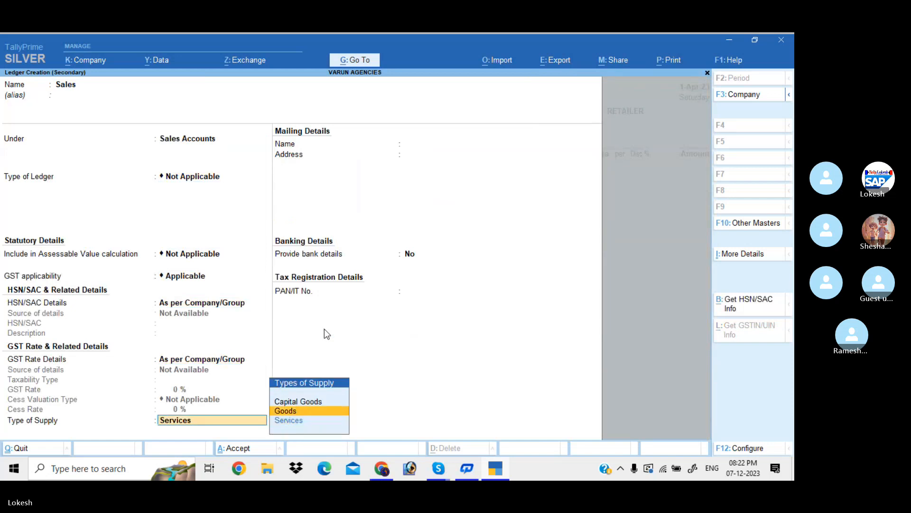
key("Return")
key("Return")
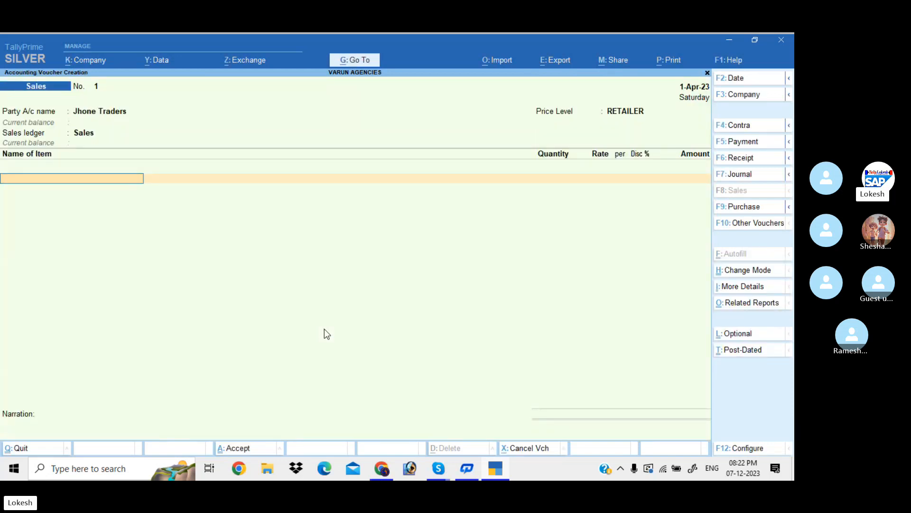
- Add Fruit Butter Jam to the sales voucher with a quantity of 5 pk at its price list rate and discount
key("Return")
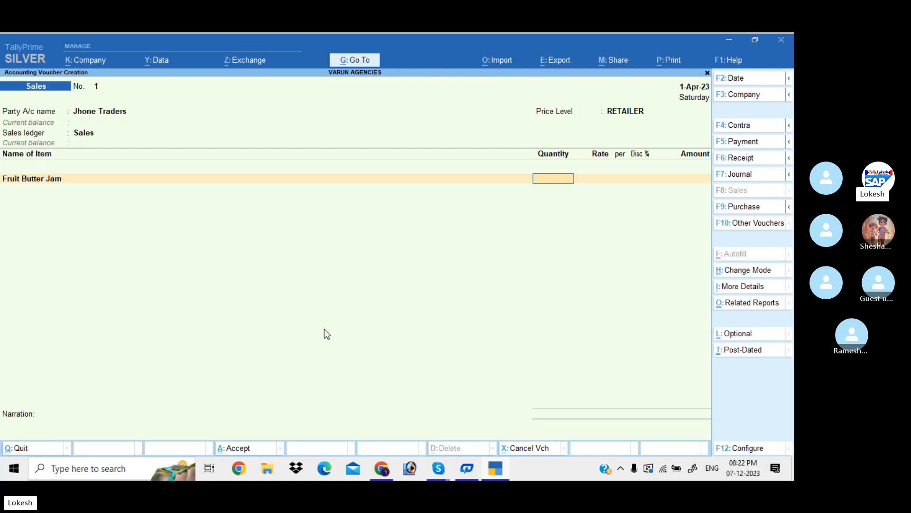
type("5")
key("Return")
key("Return")
key("Return")
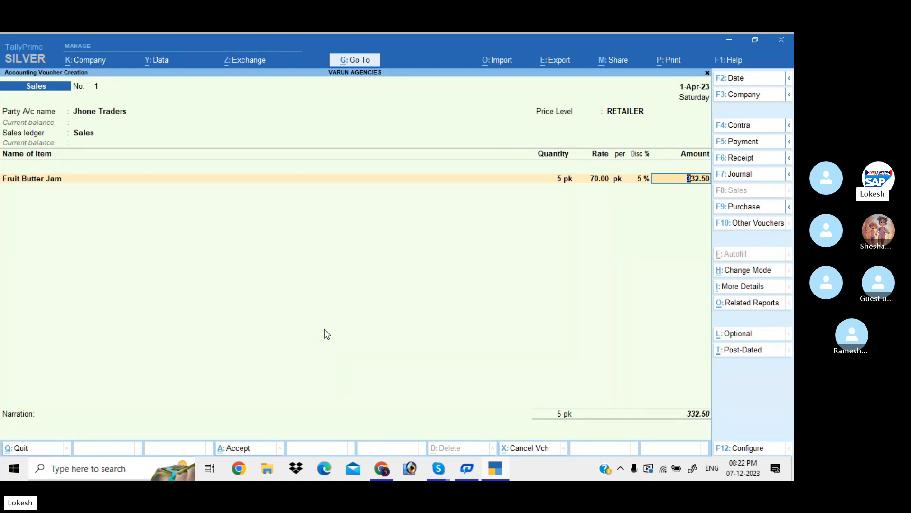
key("Return")
- Add a second Fruit Butter Jam line with a quantity of 35 pk at its price list rate and discount
key("Return")
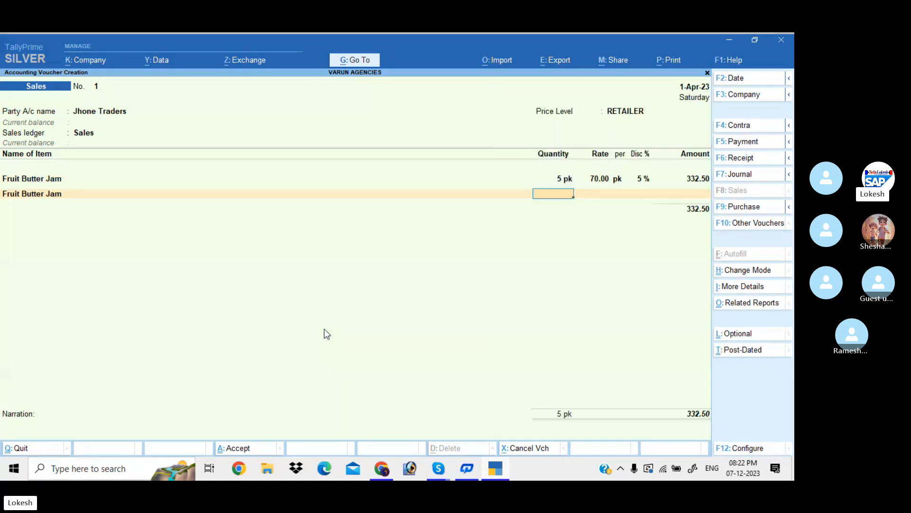
key("Return")
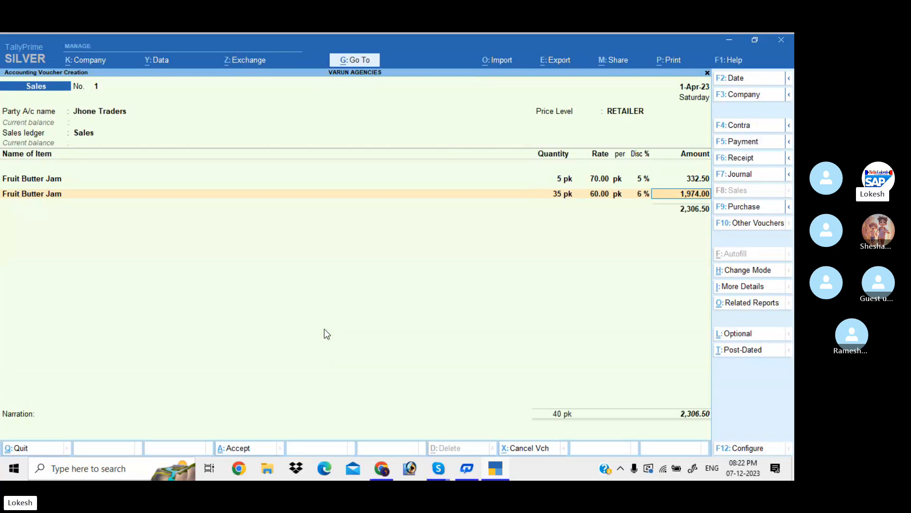
key("Return")
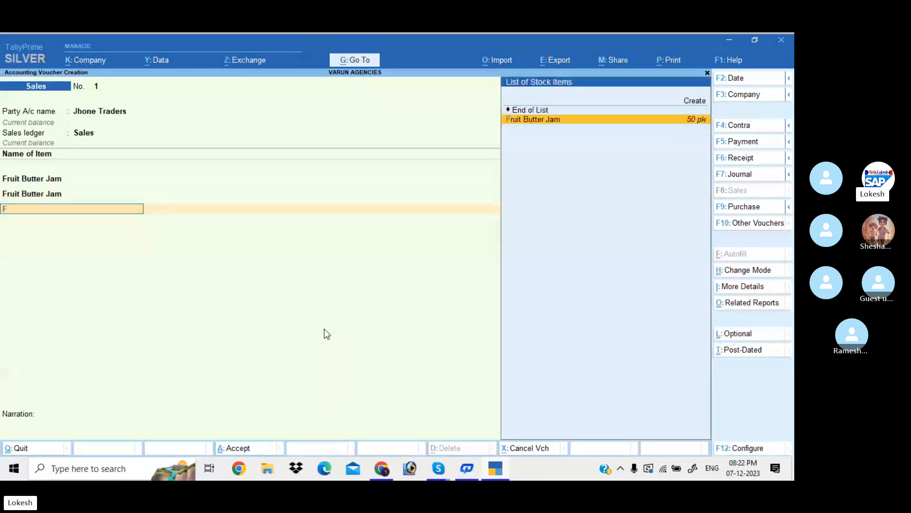
- Add a third Fruit Butter Jam line with a quantity of 75 pk at its price list rate and discount
key("Return")
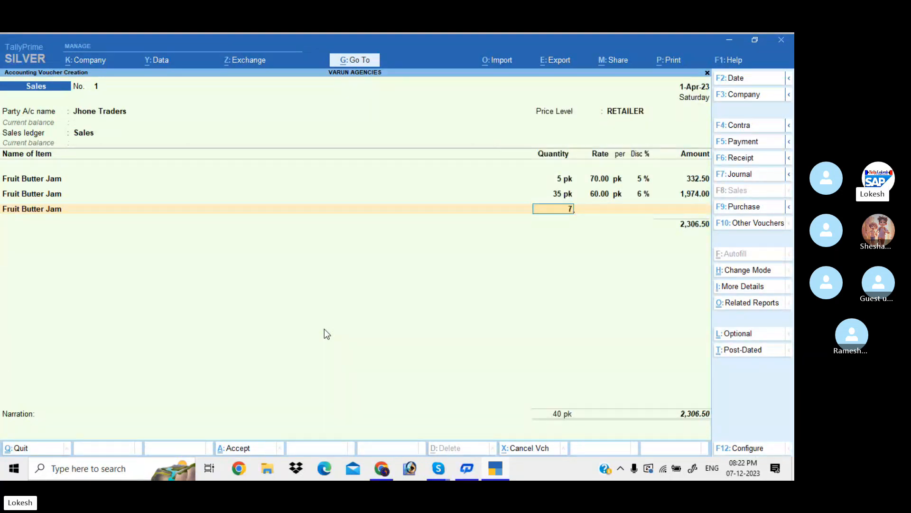
type("75")
key("Return")
key("Return")
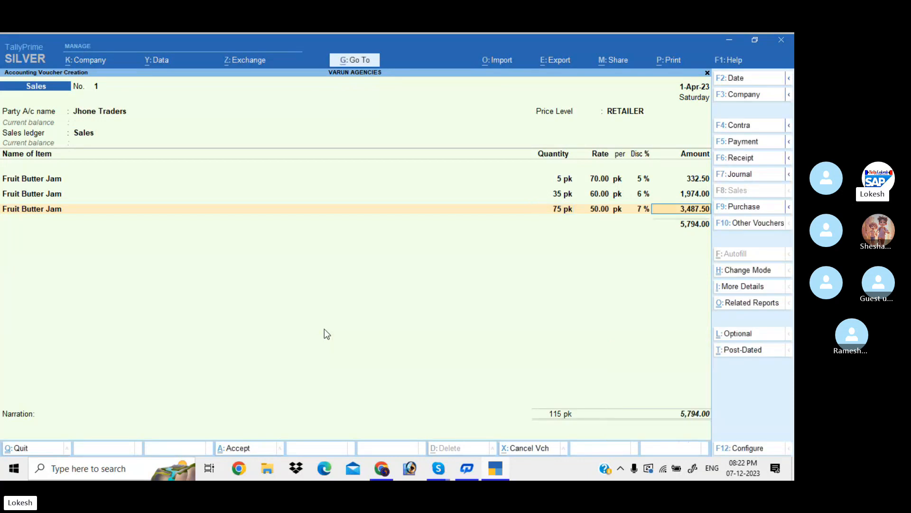
key("Return")
- Add a fourth Fruit Butter Jam line with a quantity of 1254 pk, continuing past the stock warning
key("Return")
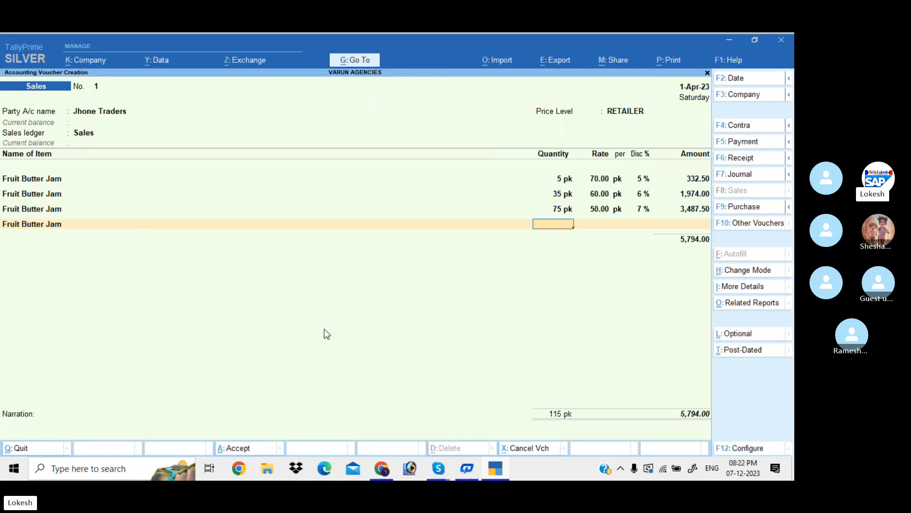
type("1254")
key("Return")
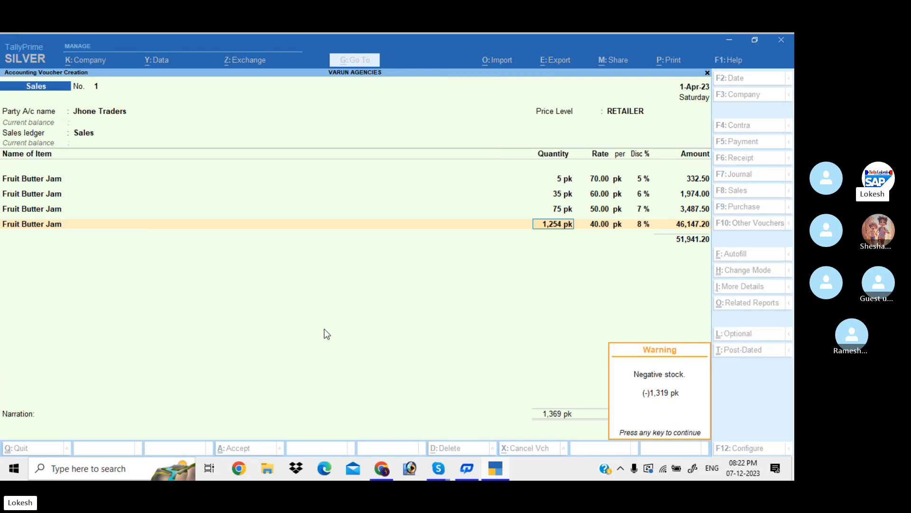
key("Return")
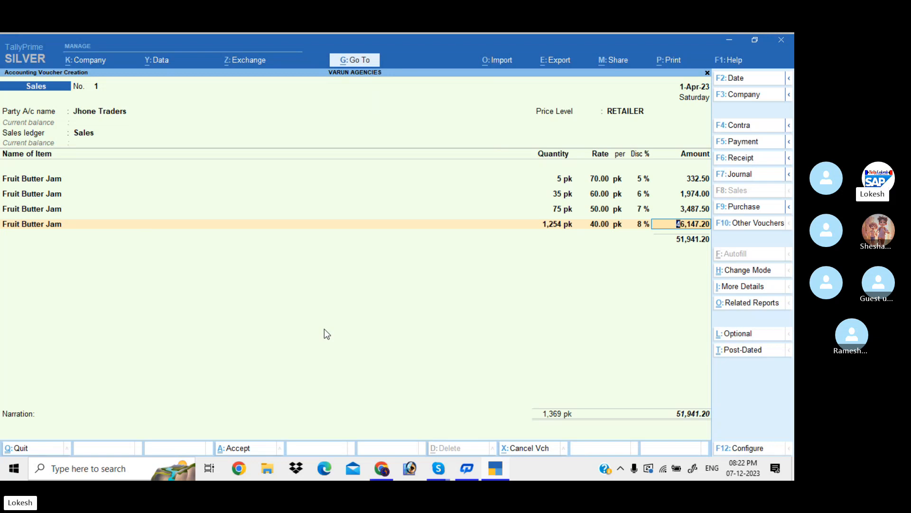
- Discard the Jhone Traders sales voucher without saving it
key("BackSpace")
key("Escape")
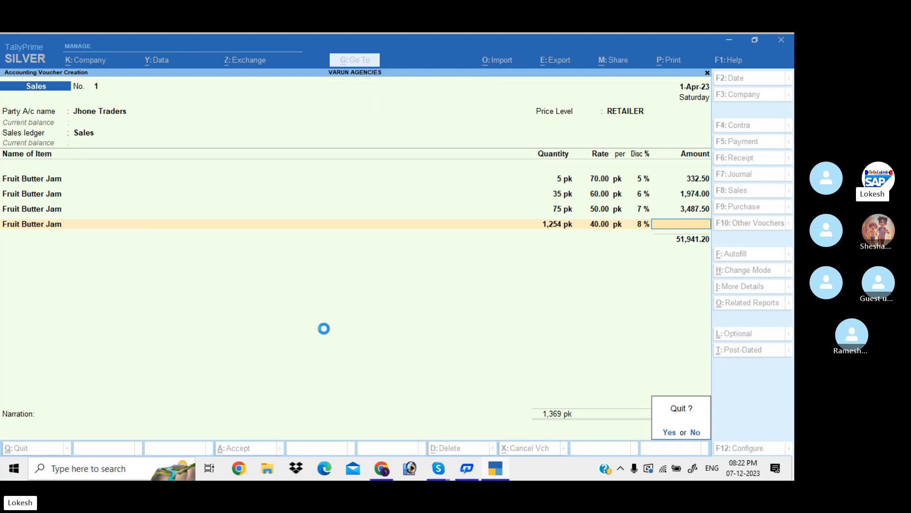
key("y")
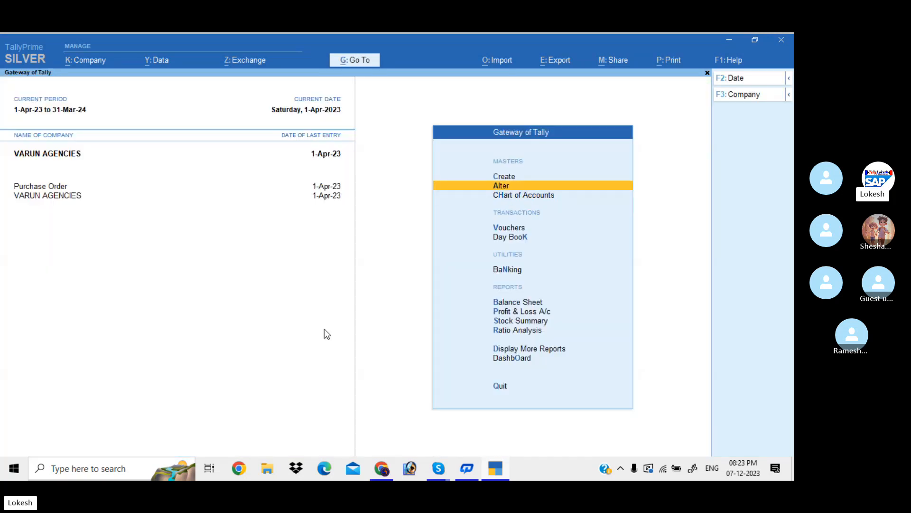
- Open the stock group price list for All Items at the RETAILER level, applicable from 1-Apr-23, and accept it
key("Return")
key("Down")
key("Down")
key("Down")
key("Down")
key("Down")
key("Down")
key("Down")
key("Down")
key("Down")
key("Down")
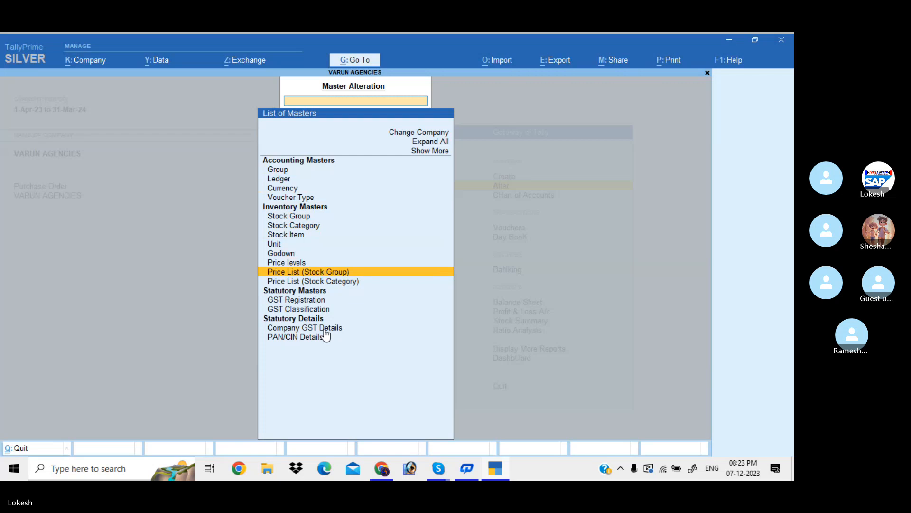
key("Return")
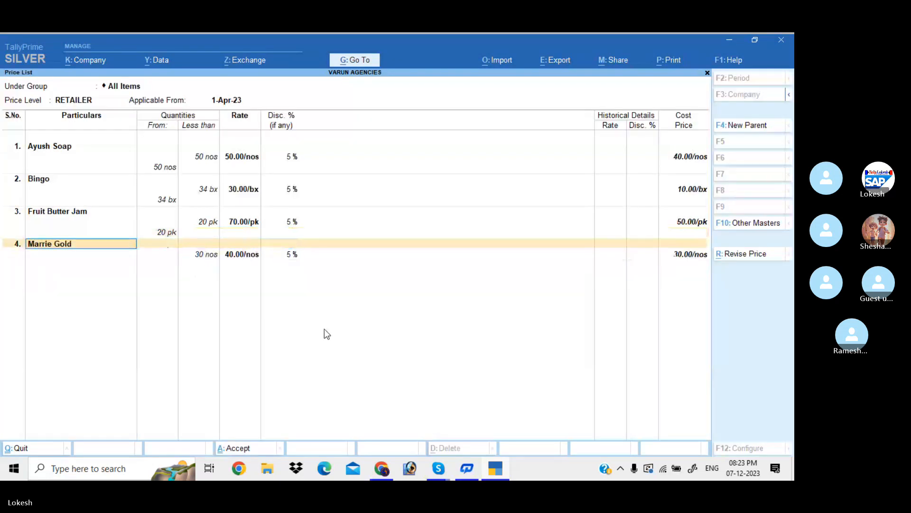
key("ctrl+a")
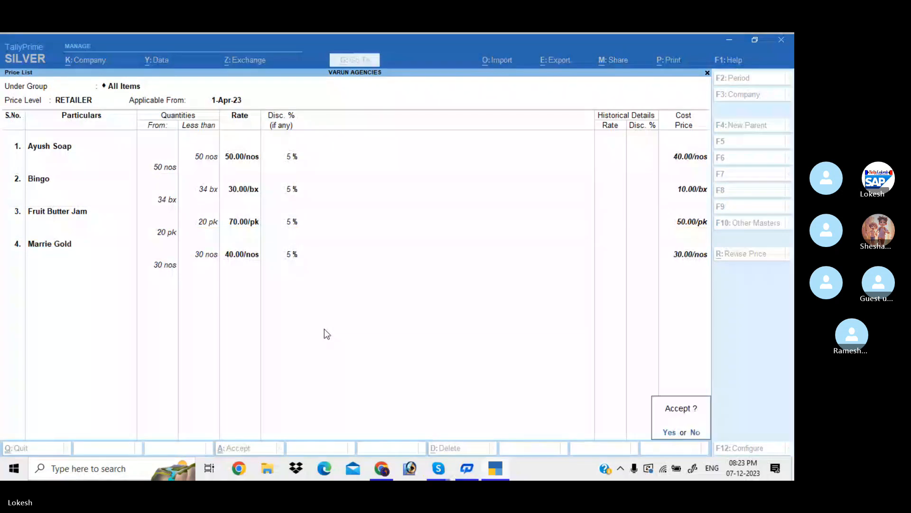
key("y")
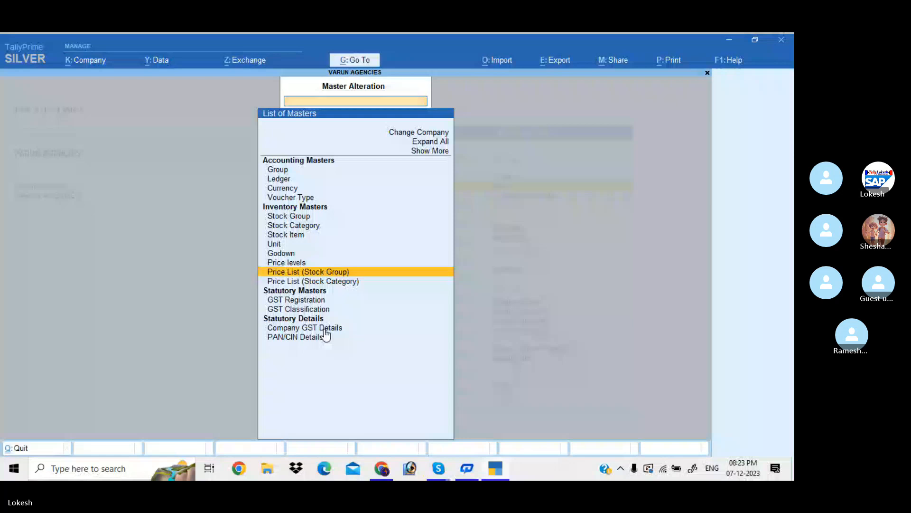
- Leave master alteration and start a new sales voucher
key("Escape")
key("v")
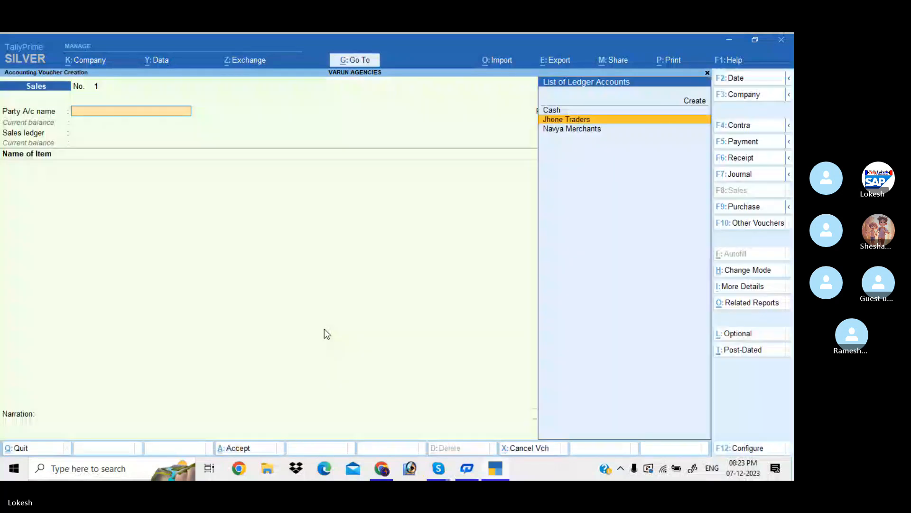